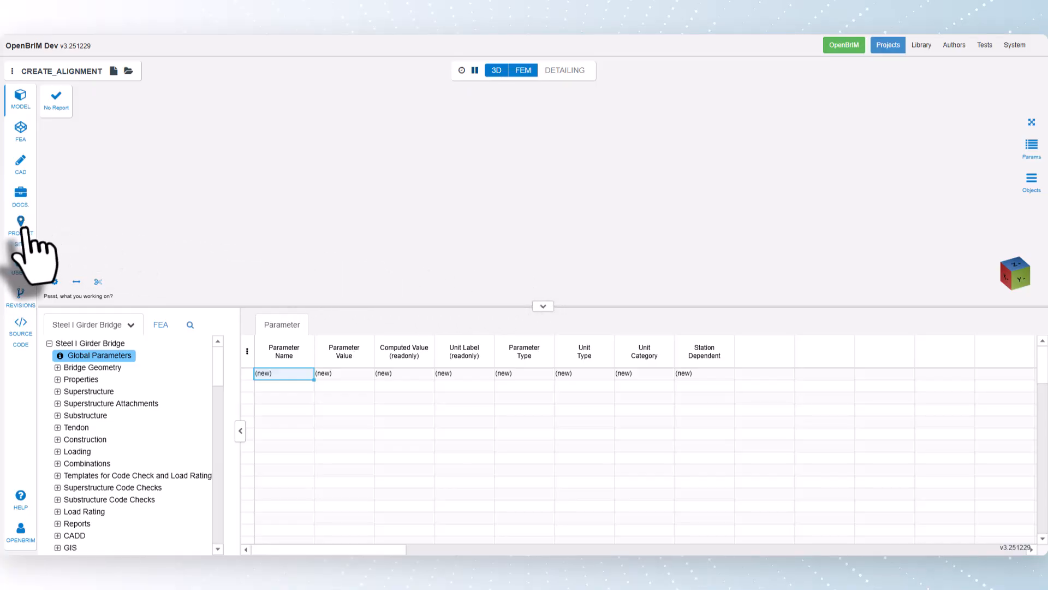
# Import the California coordinate system CA_V_83GCS_2011 from the Geographic Coordinate database into the project site
pyautogui.click(22, 224)
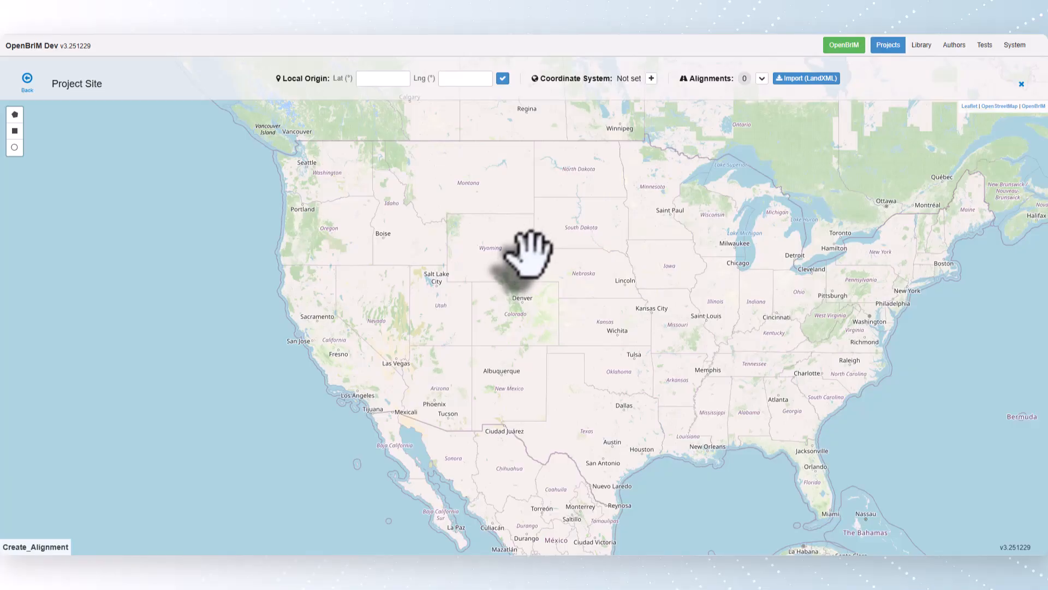
pyautogui.click(651, 79)
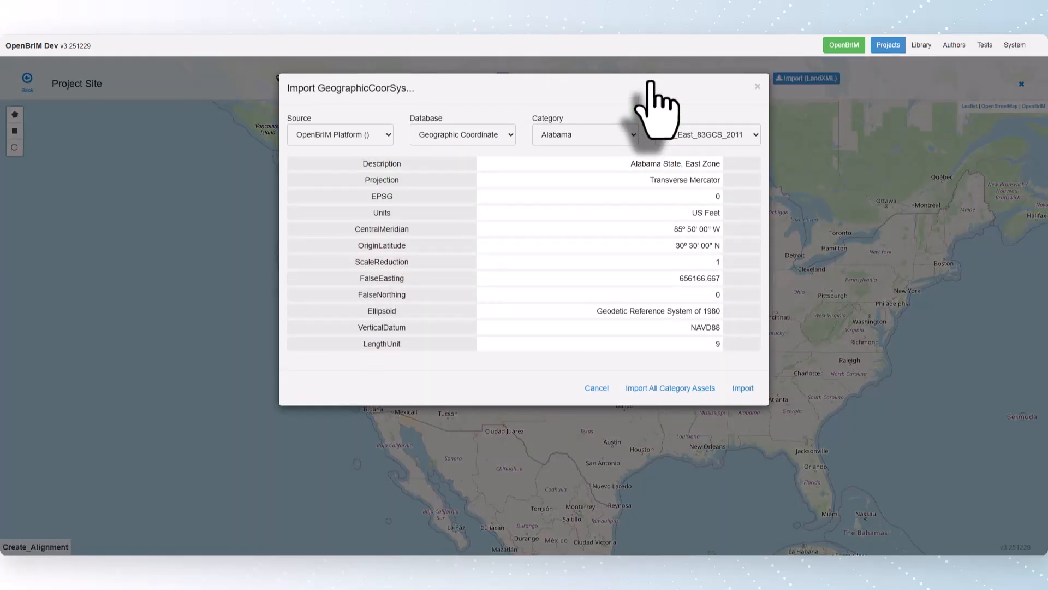
pyautogui.click(611, 135)
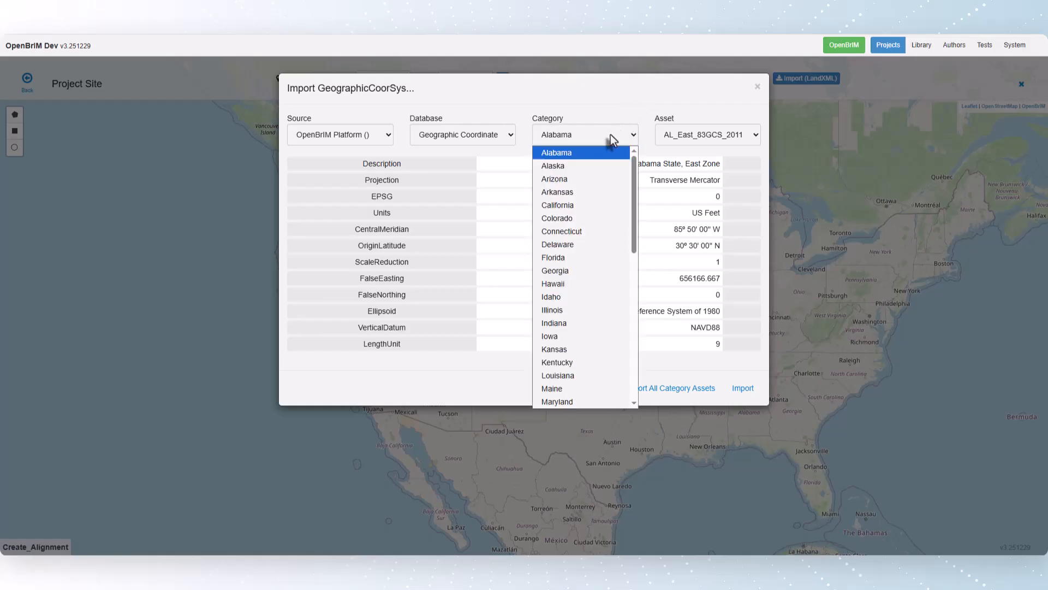
pyautogui.scroll(-4, 595, 174)
pyautogui.scroll(-3, 594, 169)
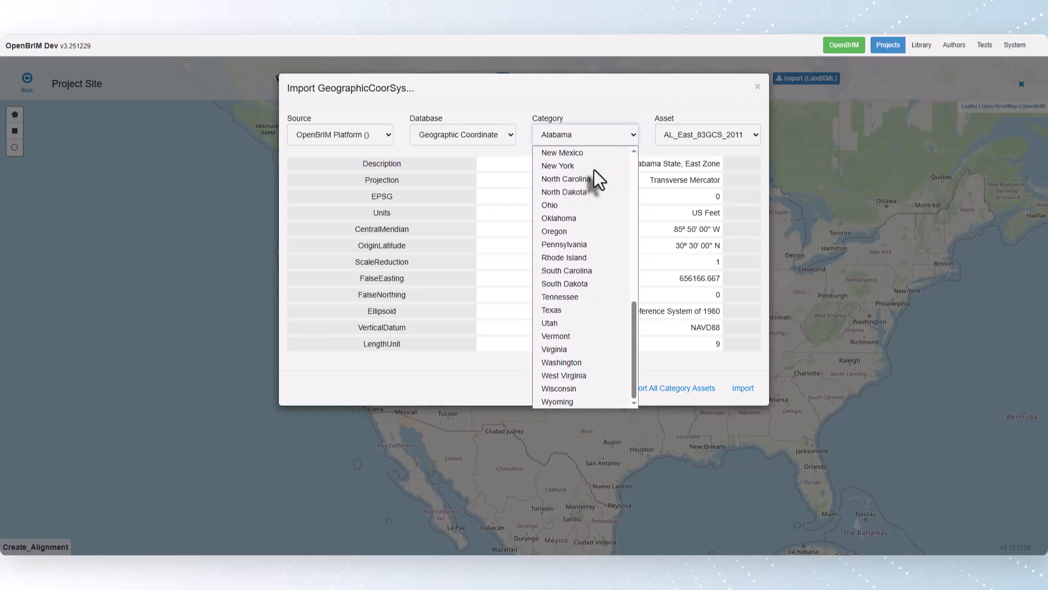
pyautogui.scroll(7, 594, 170)
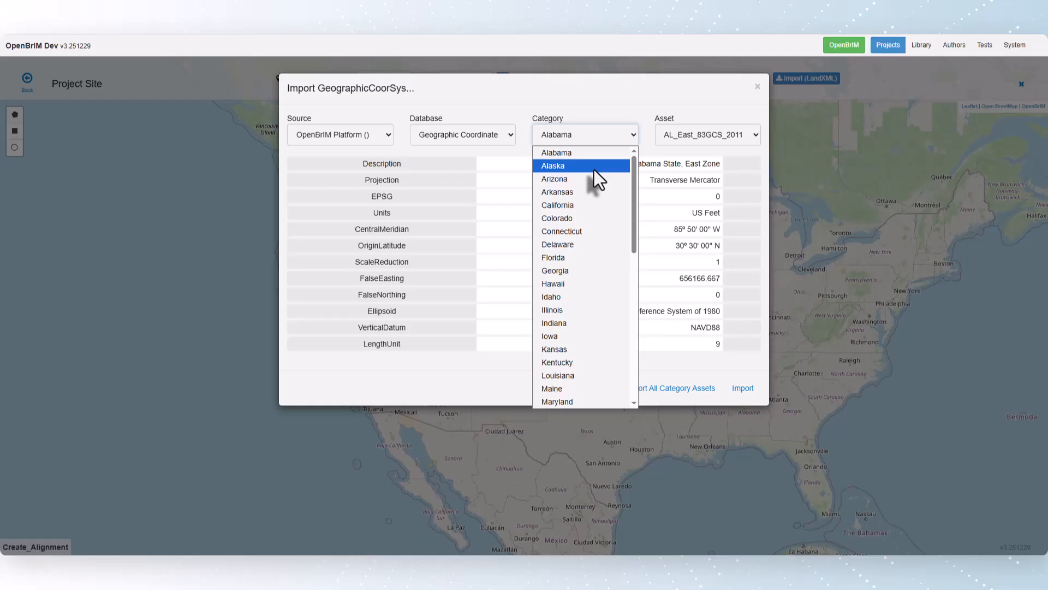
pyautogui.click(581, 204)
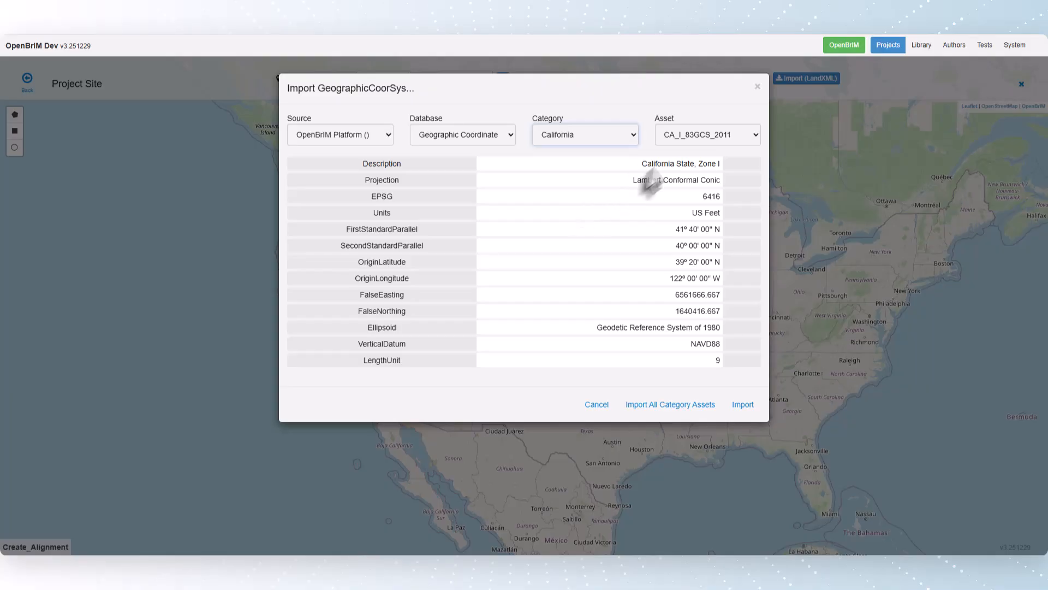
pyautogui.click(683, 136)
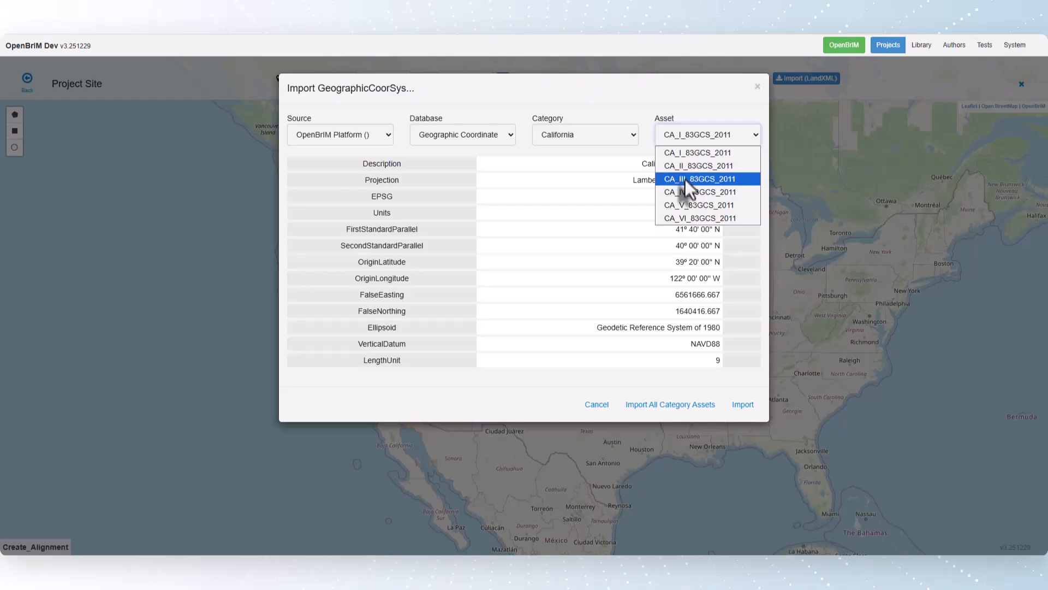
pyautogui.click(685, 205)
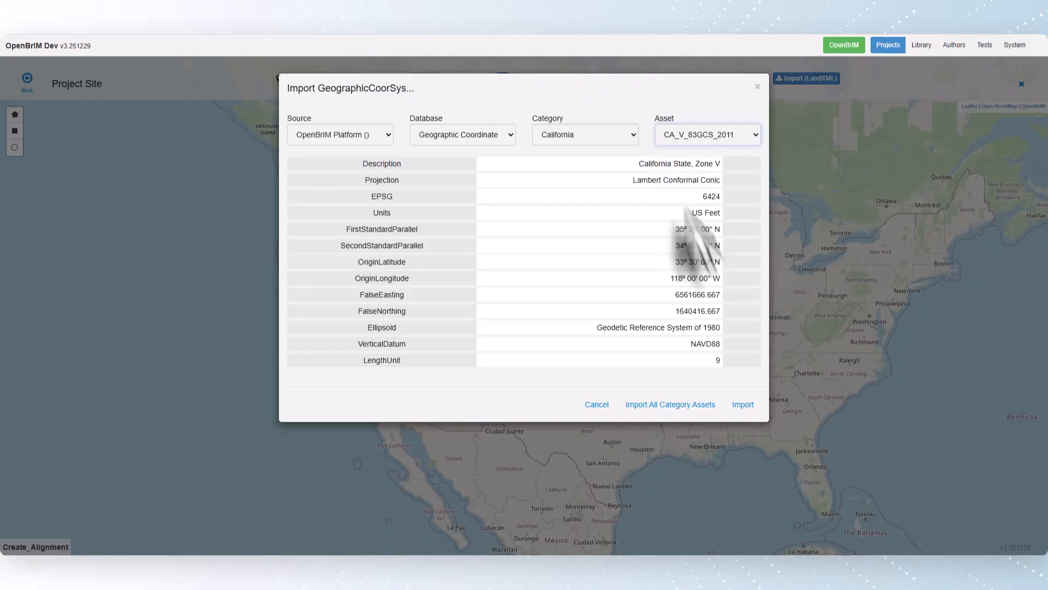
pyautogui.click(745, 407)
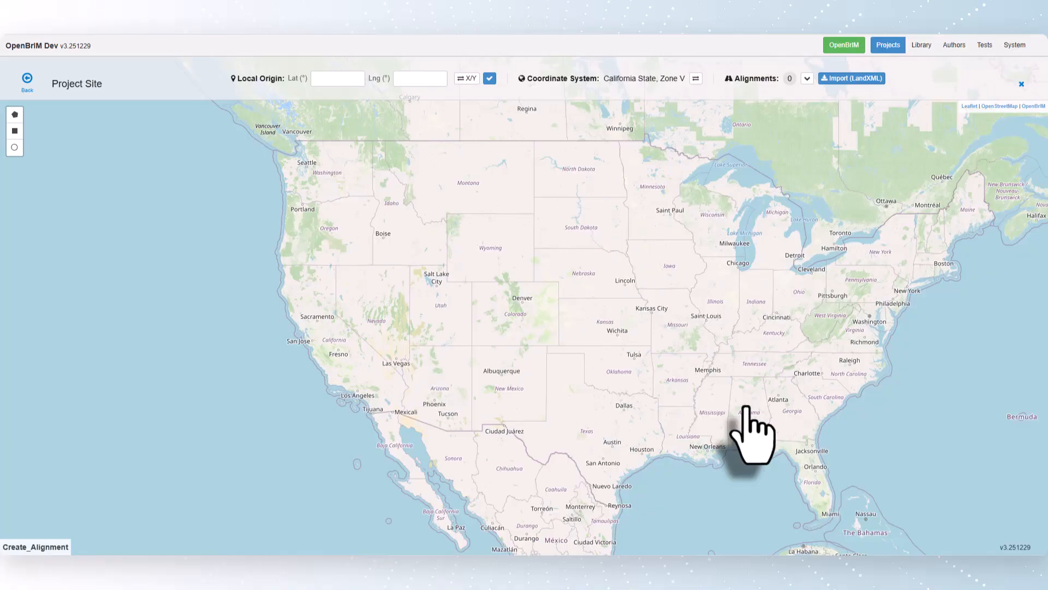
# Import the roadway alignment from the LandXML file AlignmentCalifornia_1.xml into the project site
pyautogui.click(851, 79)
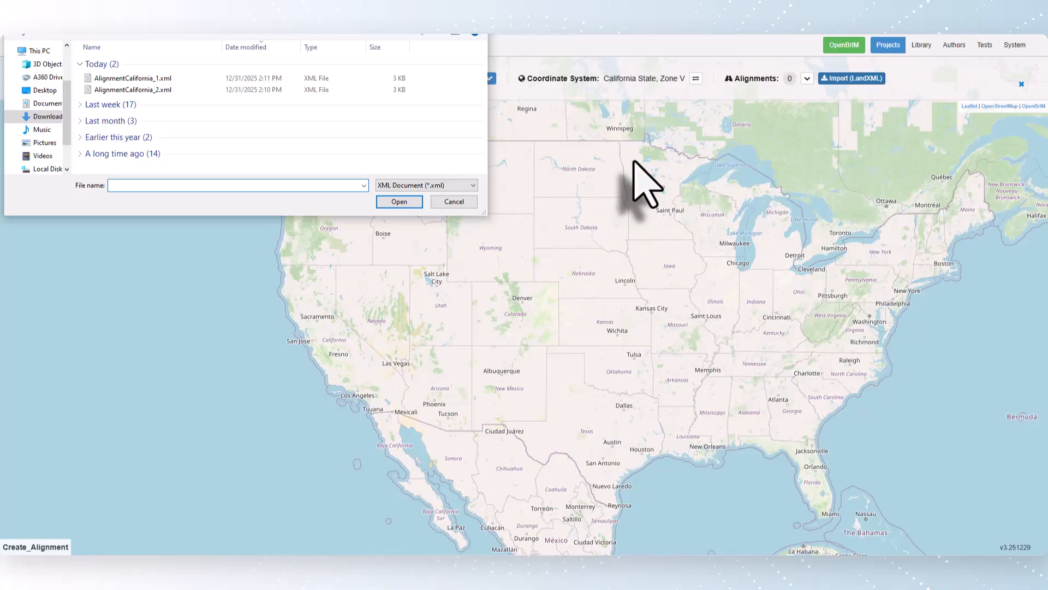
pyautogui.click(171, 80)
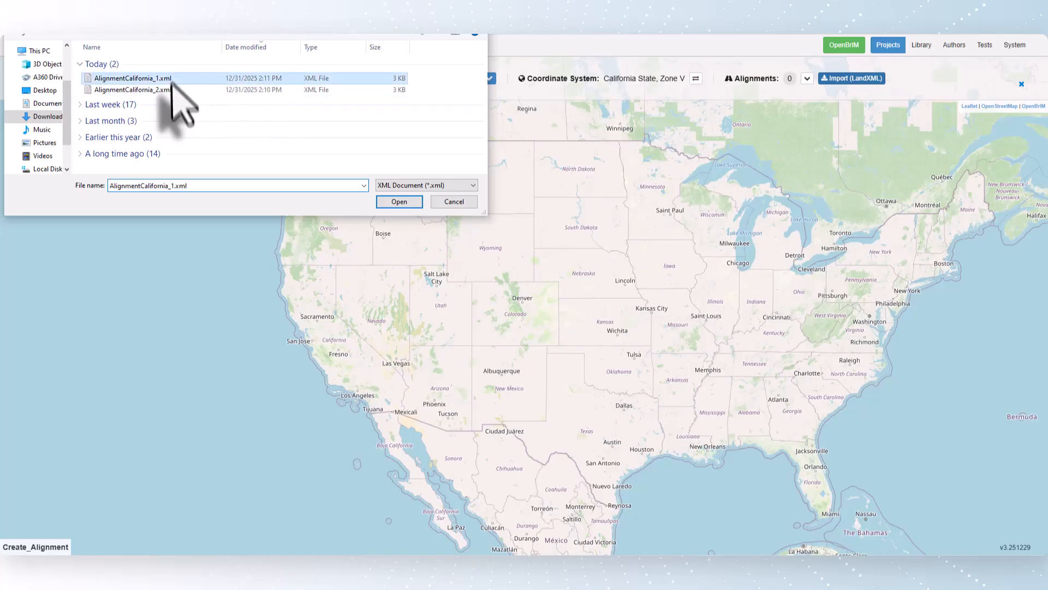
pyautogui.click(401, 202)
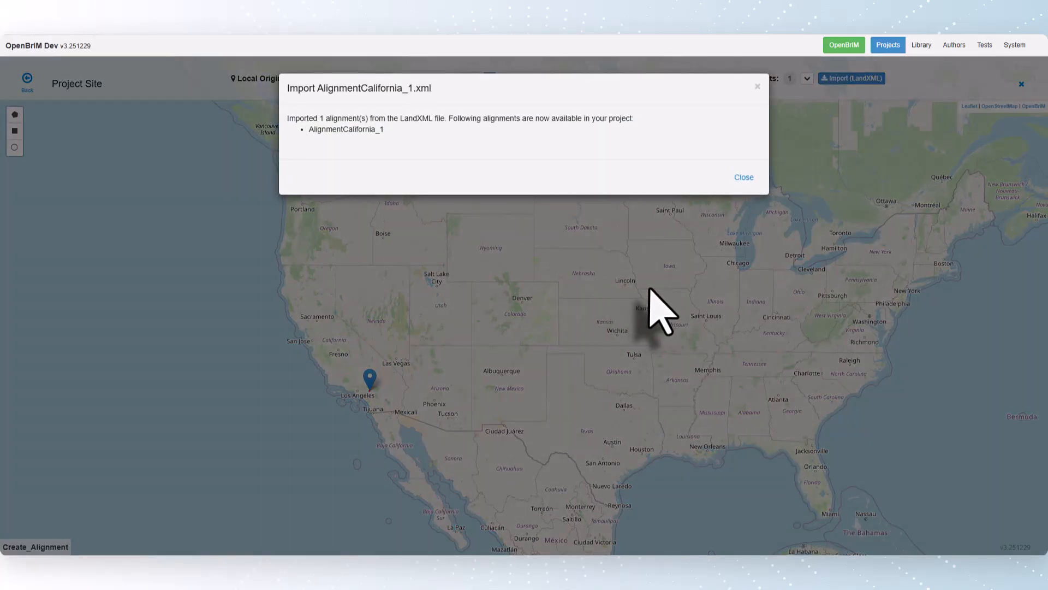
pyautogui.click(743, 177)
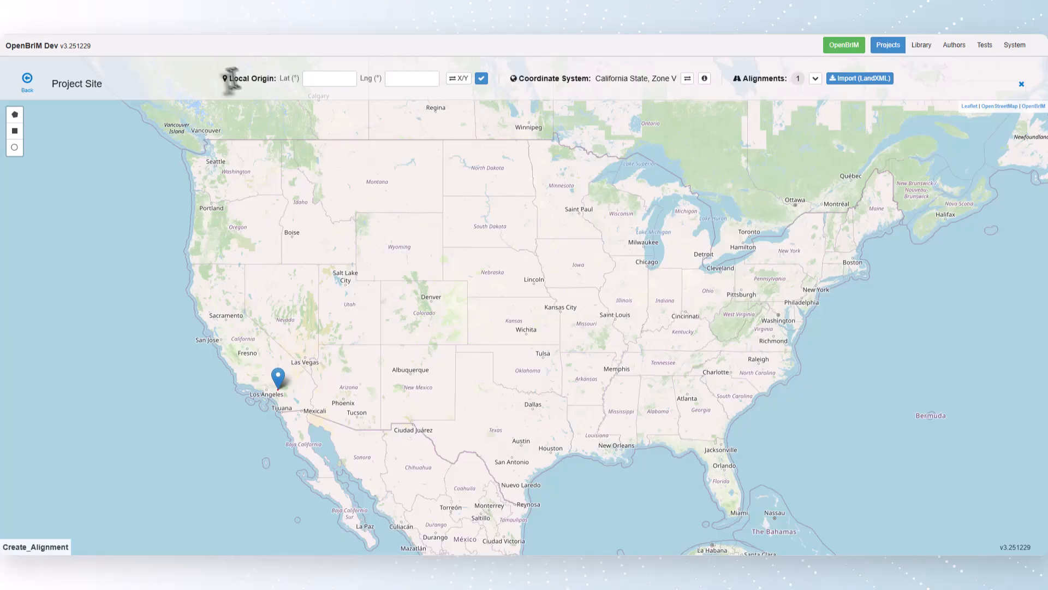
# Place the project's local origin on the map just northeast of the alignment, at about latitude 34.0522 and longitude -117.3127
pyautogui.moveTo(228, 78); pyautogui.dragTo(269, 82)
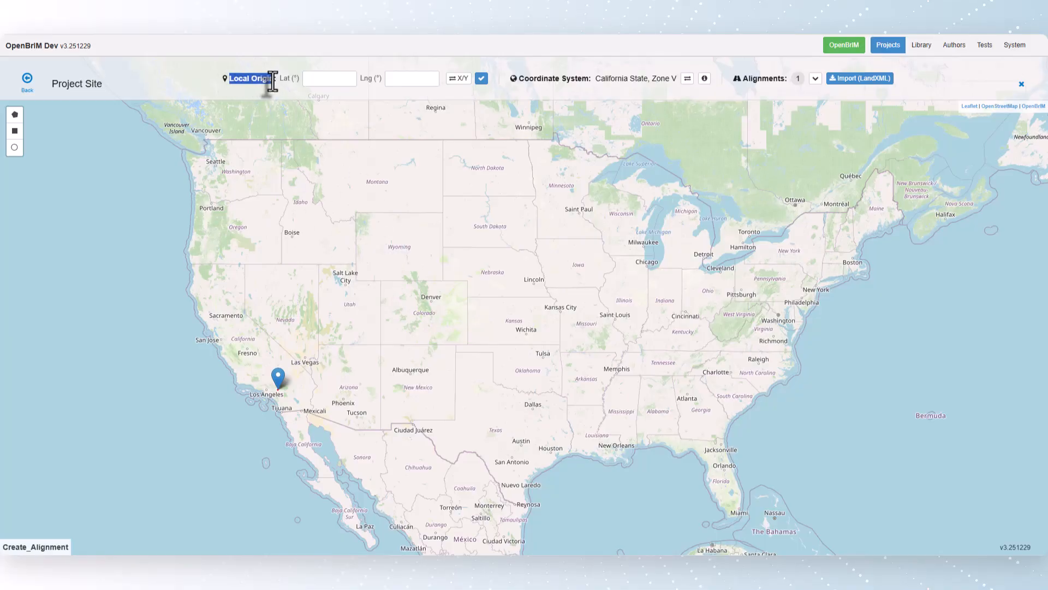
pyautogui.click(270, 97)
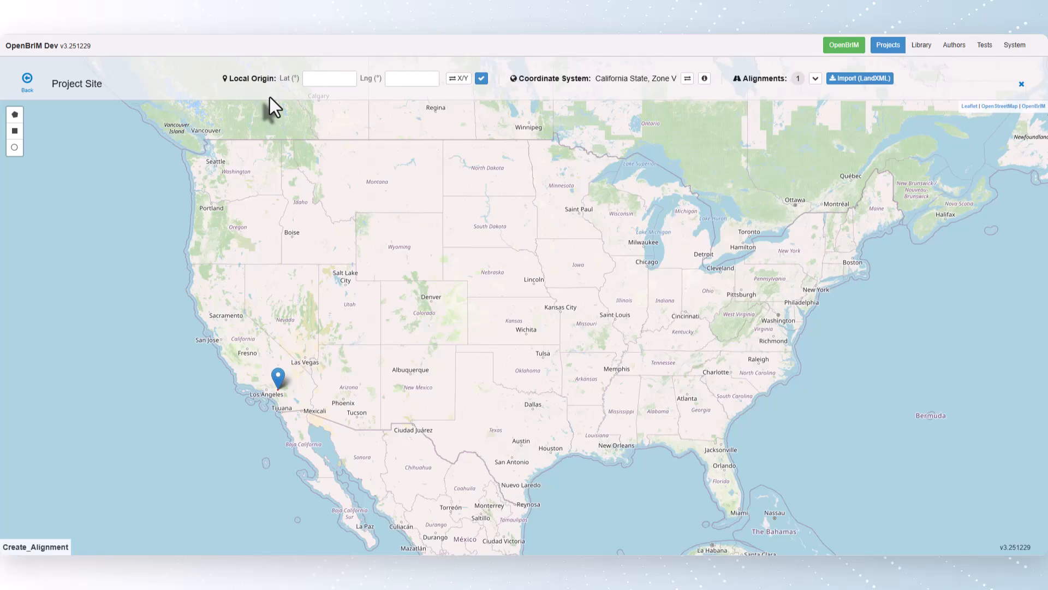
pyautogui.click(14, 152)
pyautogui.scroll(1, 277, 397)
pyautogui.scroll(3, 277, 397)
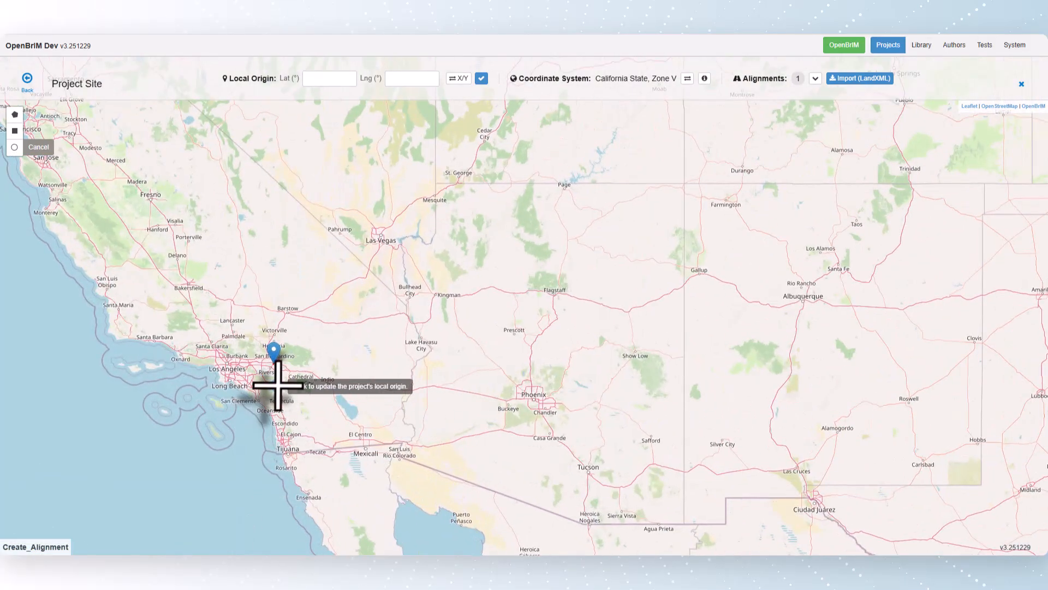
pyautogui.scroll(4, 259, 291)
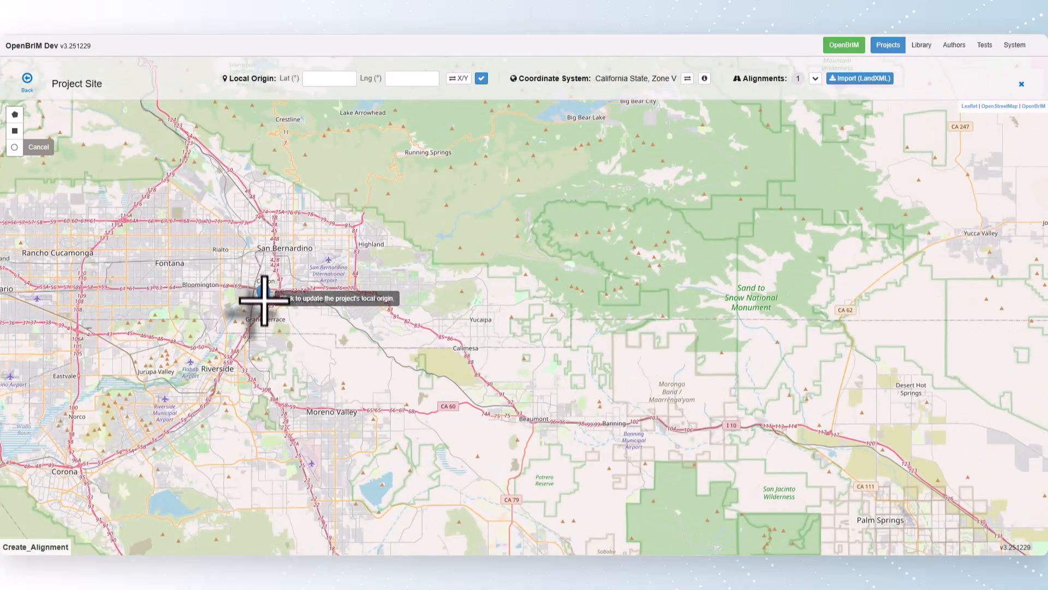
pyautogui.scroll(2, 255, 305)
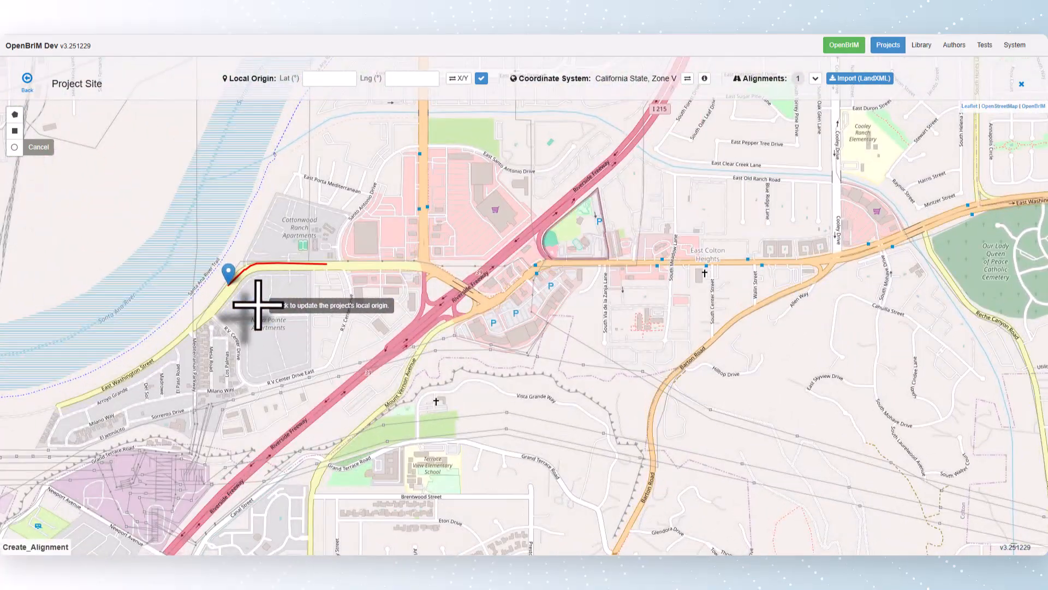
pyautogui.click(371, 257)
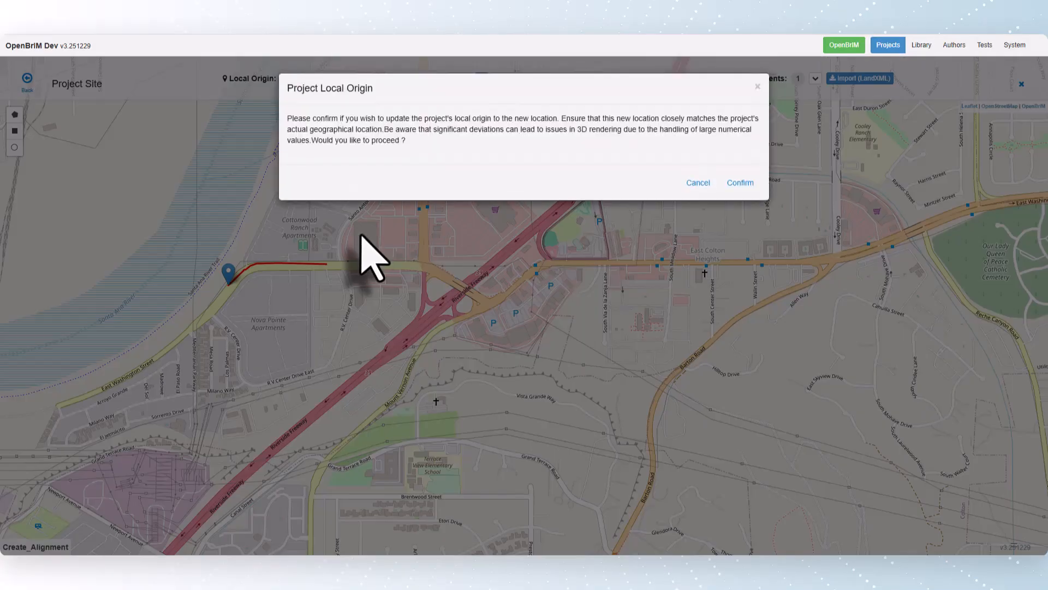
pyautogui.click(739, 181)
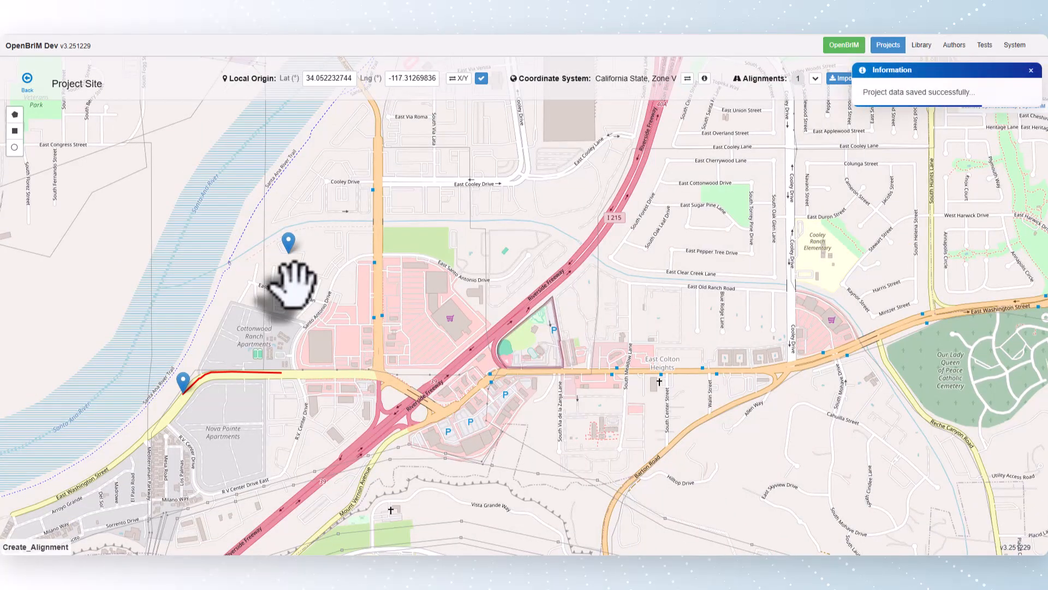
pyautogui.moveTo(292, 284); pyautogui.dragTo(358, 272)
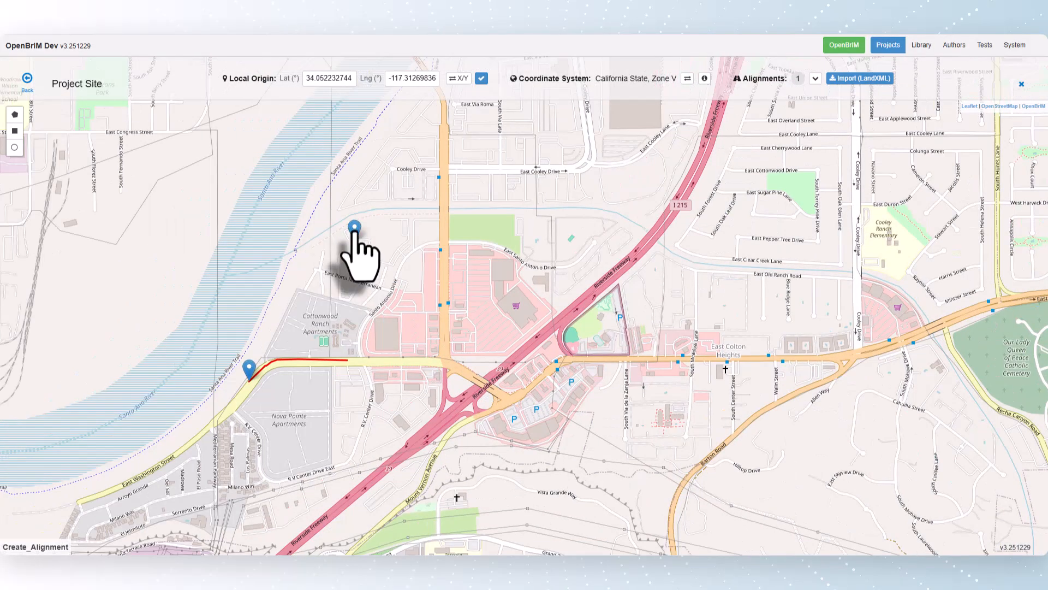
pyautogui.click(354, 232)
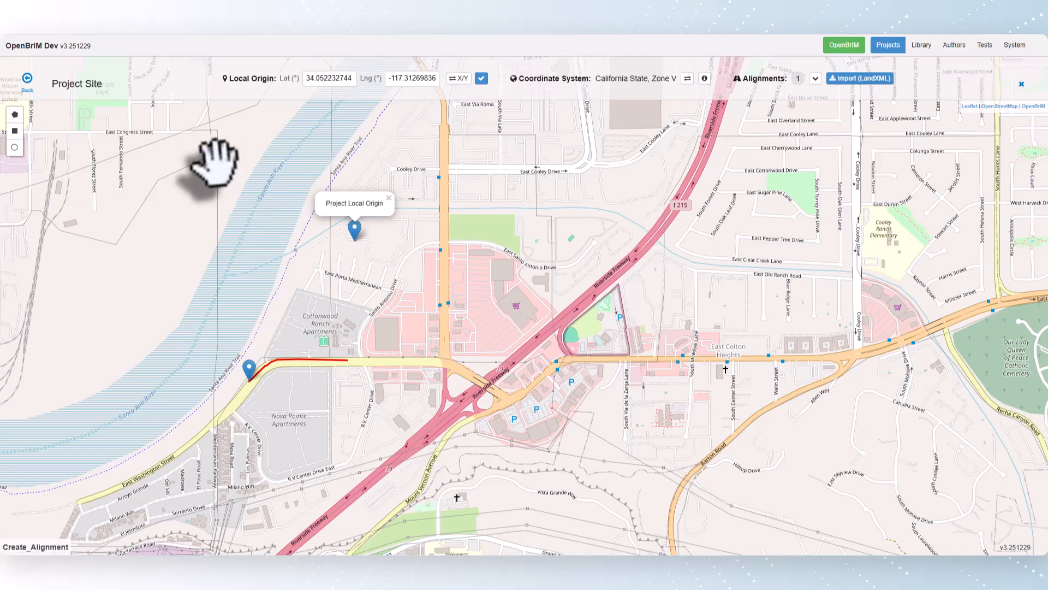
# In the model's Roadway Alignment table, set the project local origin to AlignmentCalifornia_1's latitude and longitude
pyautogui.click(27, 80)
pyautogui.click(22, 96)
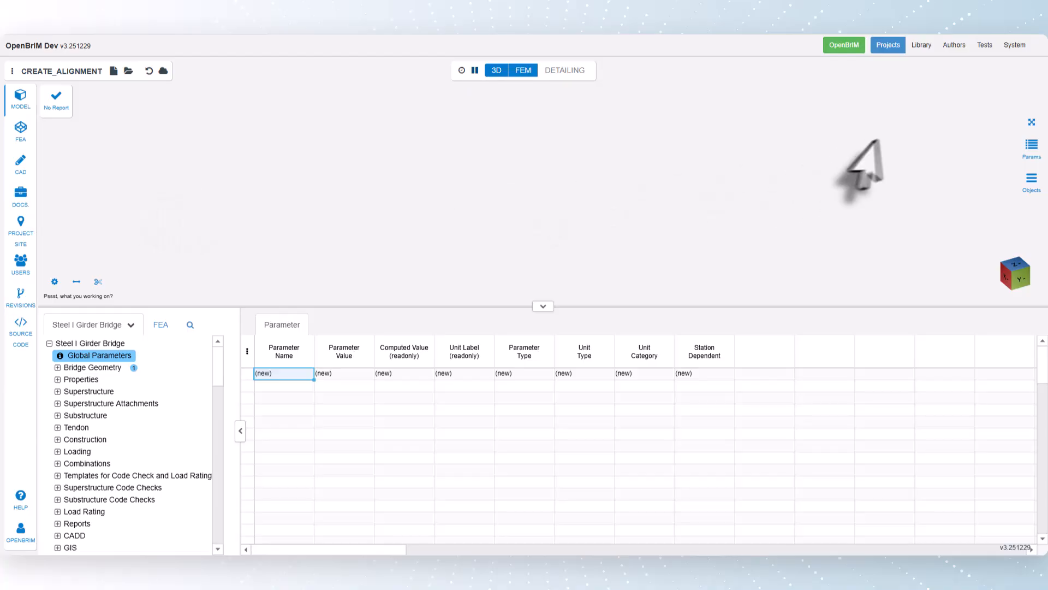
pyautogui.click(1031, 123)
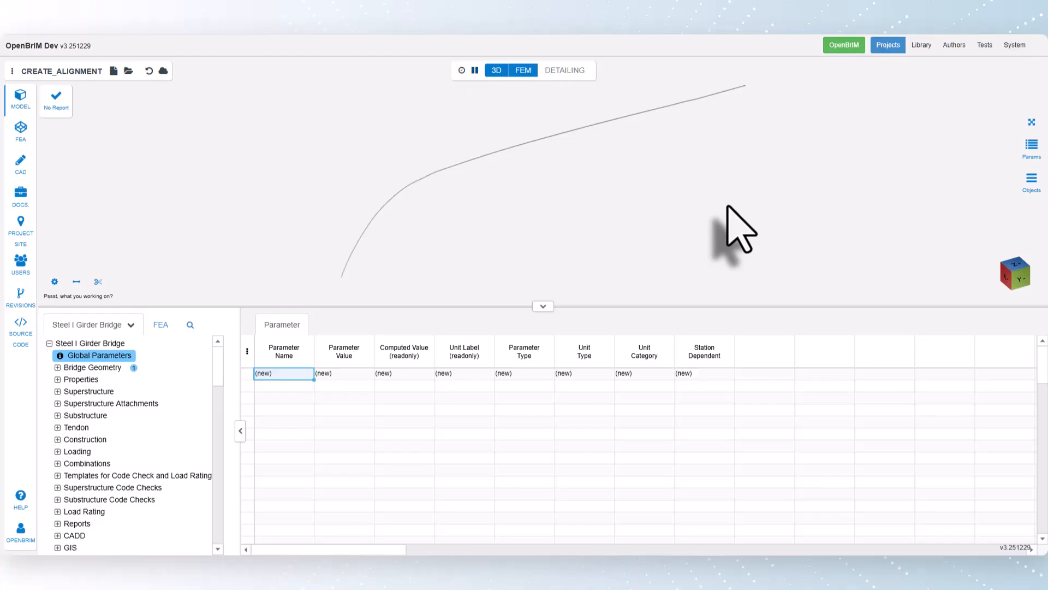
pyautogui.click(57, 368)
pyautogui.click(77, 380)
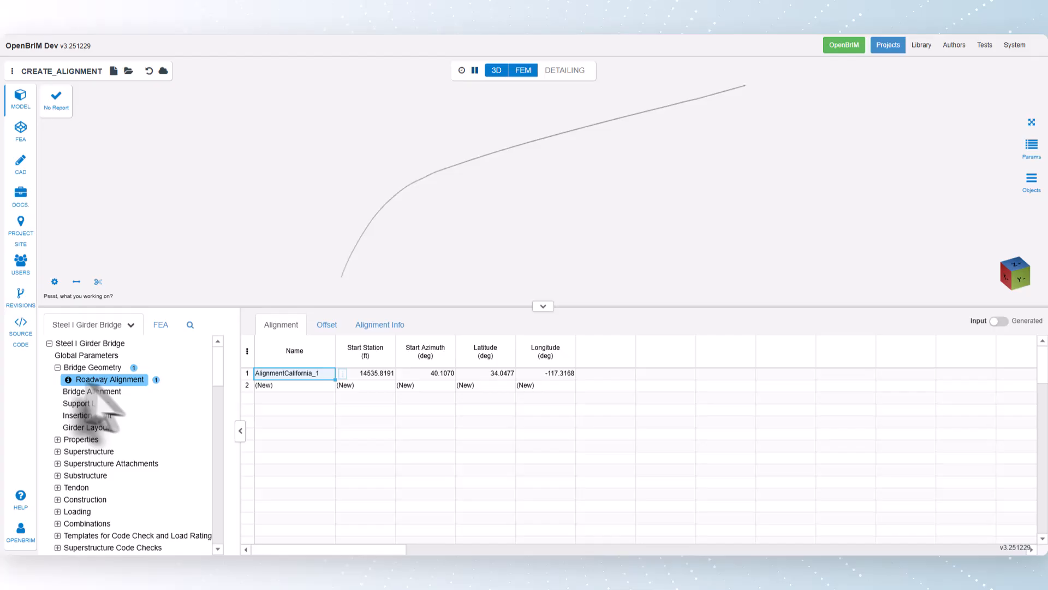
pyautogui.rightClick(342, 373)
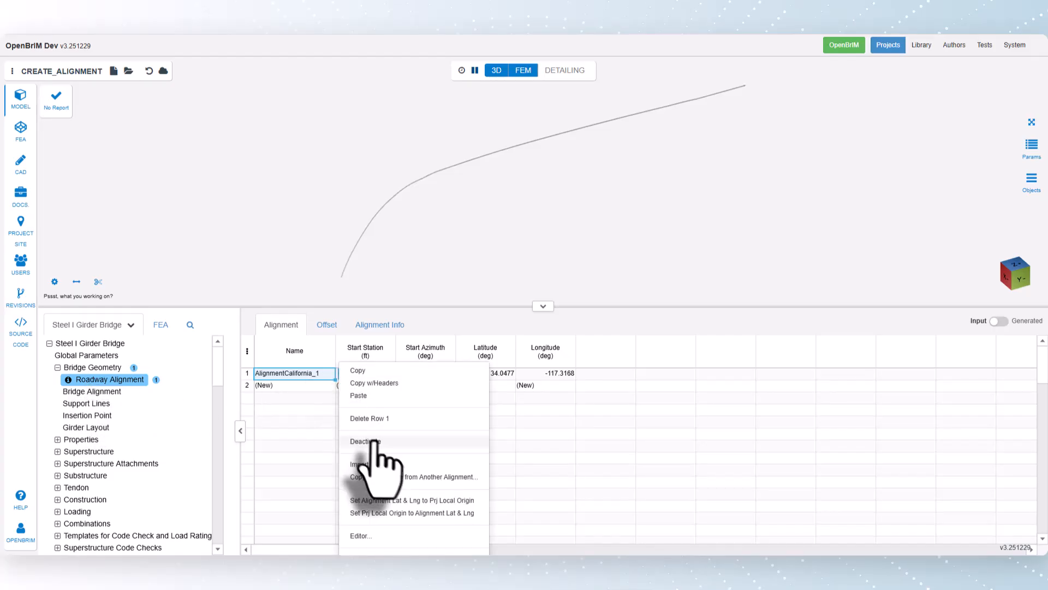
pyautogui.click(386, 514)
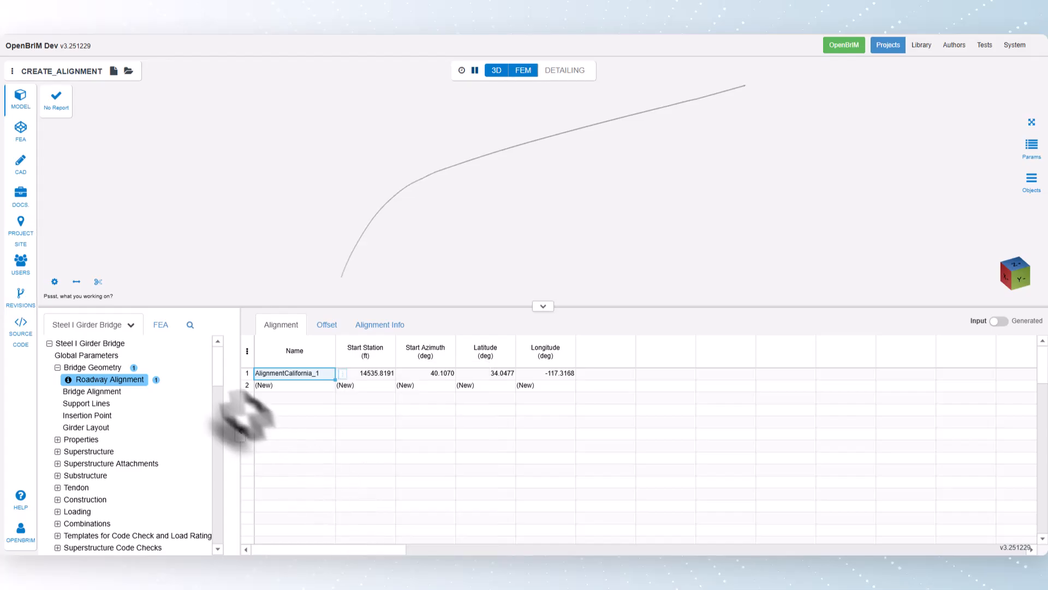
# Check the local origin marker against the alignment's start point on the project site map, then return to the model
pyautogui.click(22, 232)
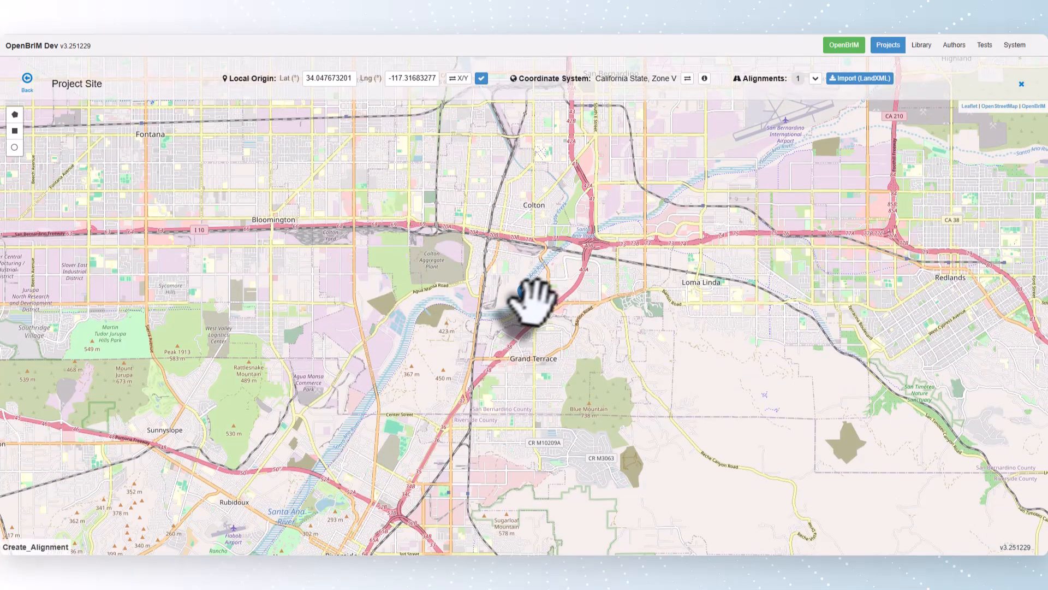
pyautogui.scroll(5, 523, 308)
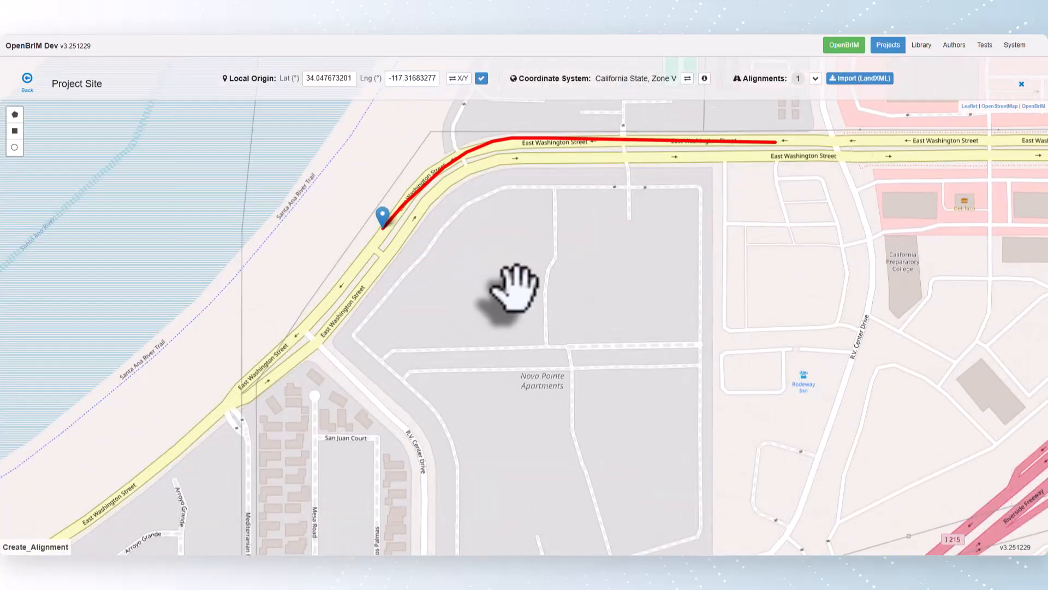
pyautogui.scroll(-5, 514, 287)
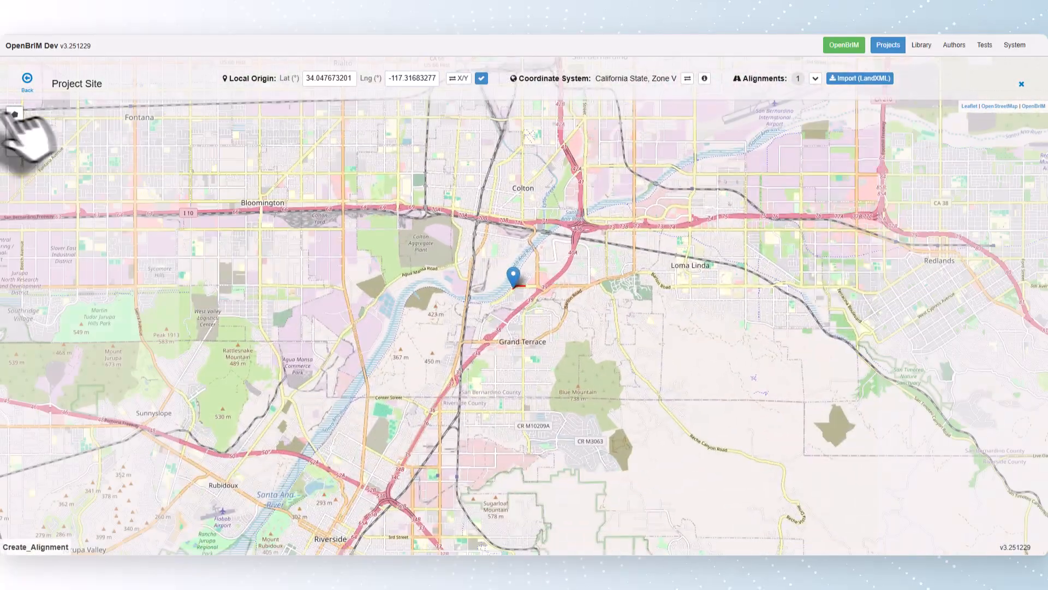
pyautogui.click(27, 81)
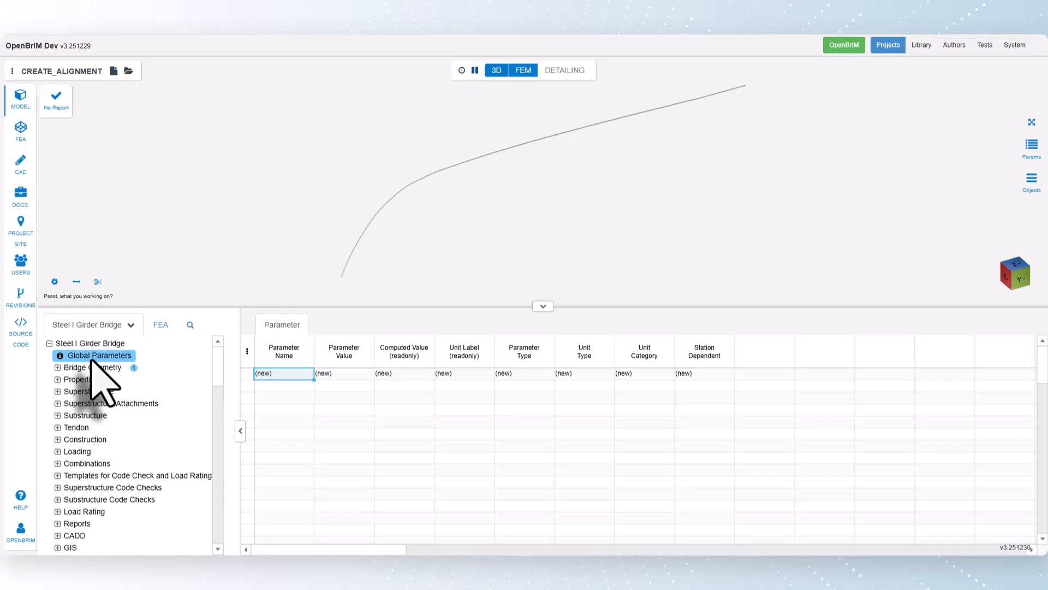
# Examine AlignmentCalifornia_1's start azimuth and latitude in the Roadway Alignment table under Bridge Geometry
pyautogui.click(58, 367)
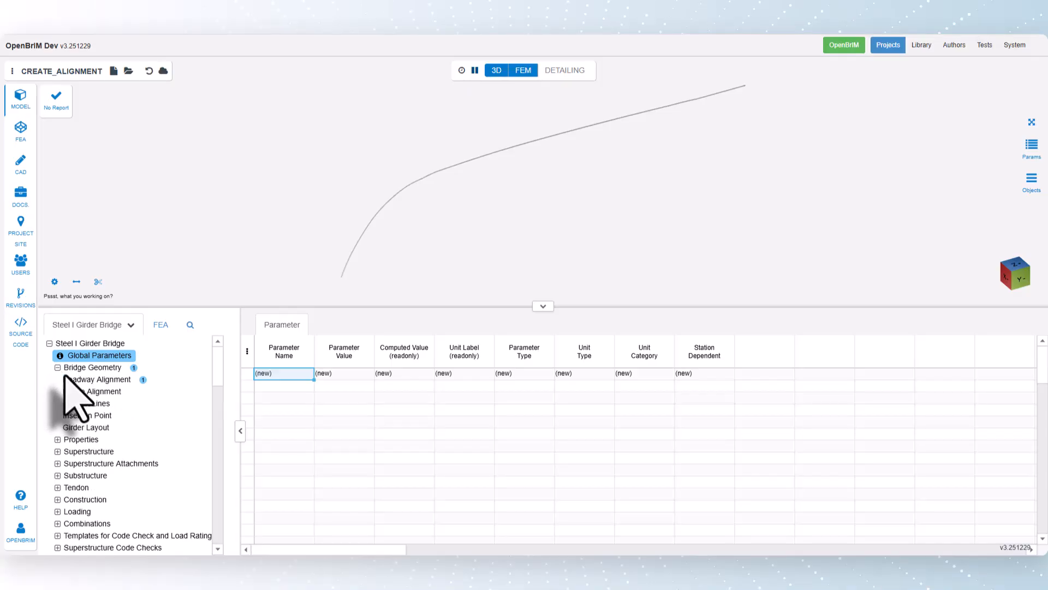
pyautogui.click(74, 381)
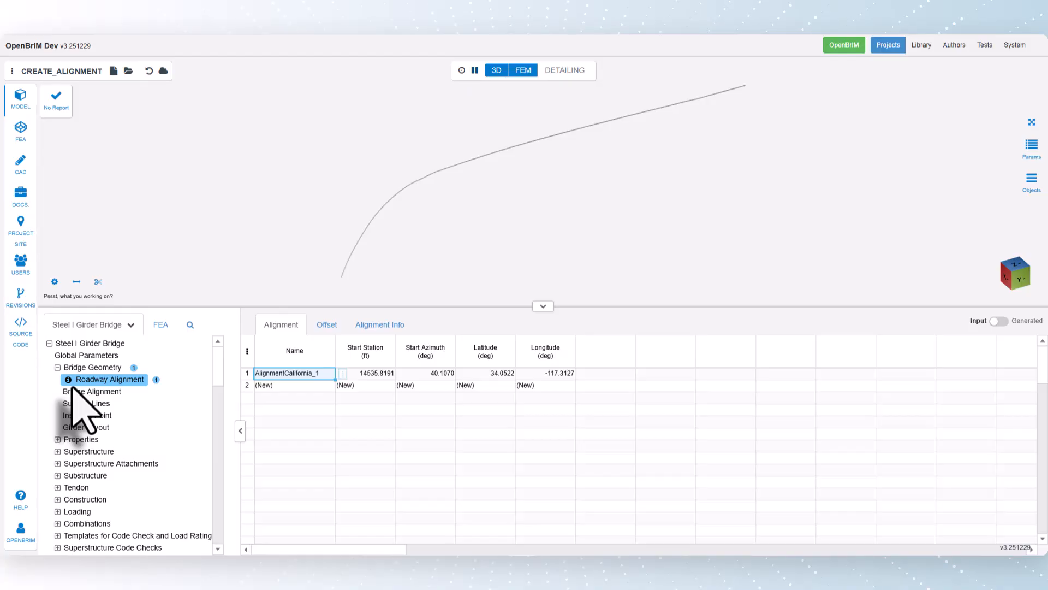
pyautogui.click(440, 374)
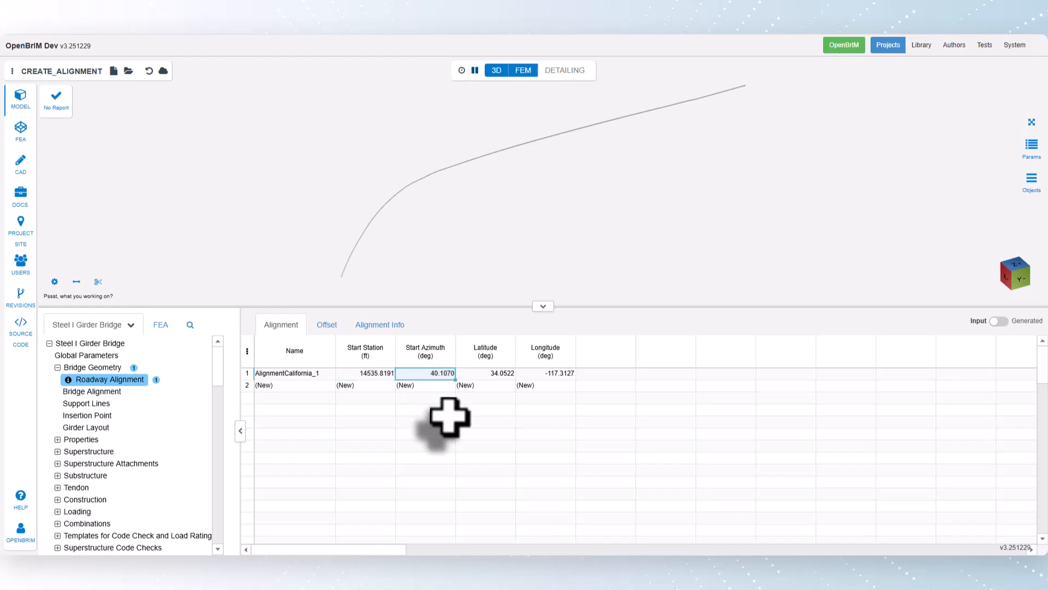
pyautogui.click(494, 375)
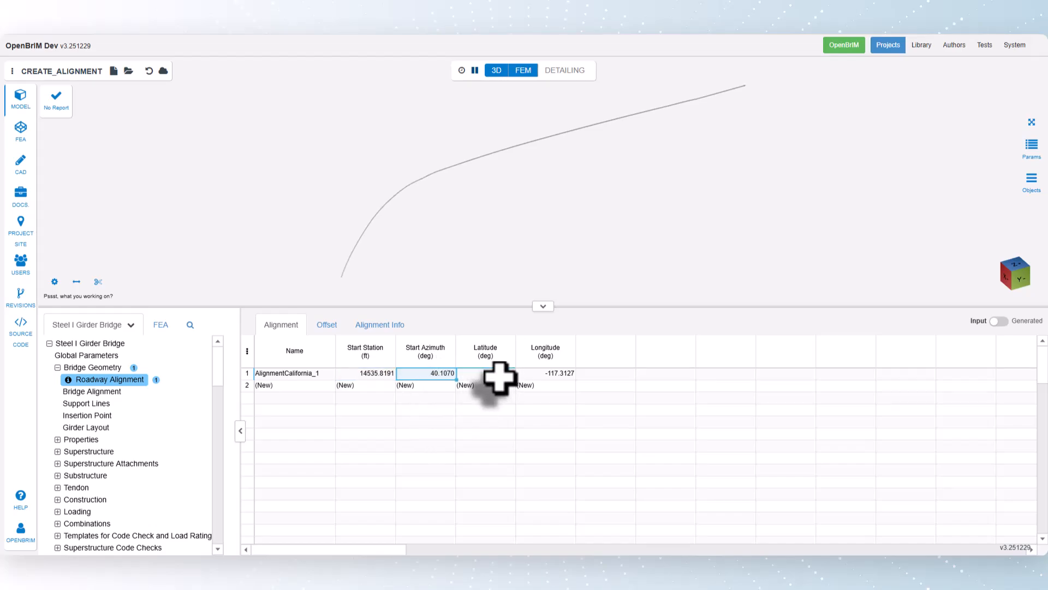
# Examine AlignmentCalifornia_1's longitude and its transverse and elevation offsets in the Roadway Alignment tables
pyautogui.click(554, 375)
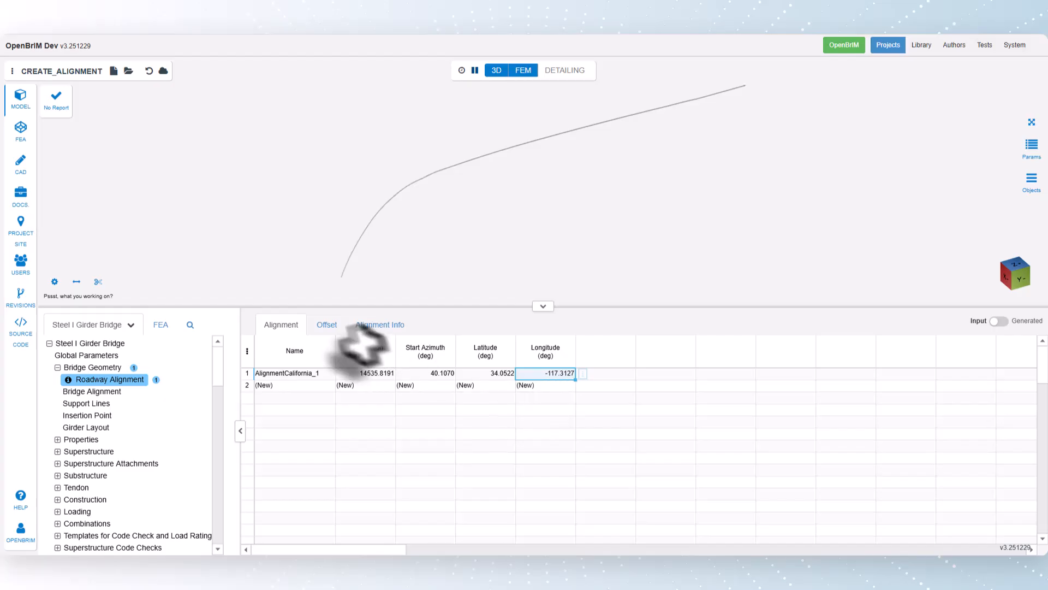
pyautogui.click(327, 324)
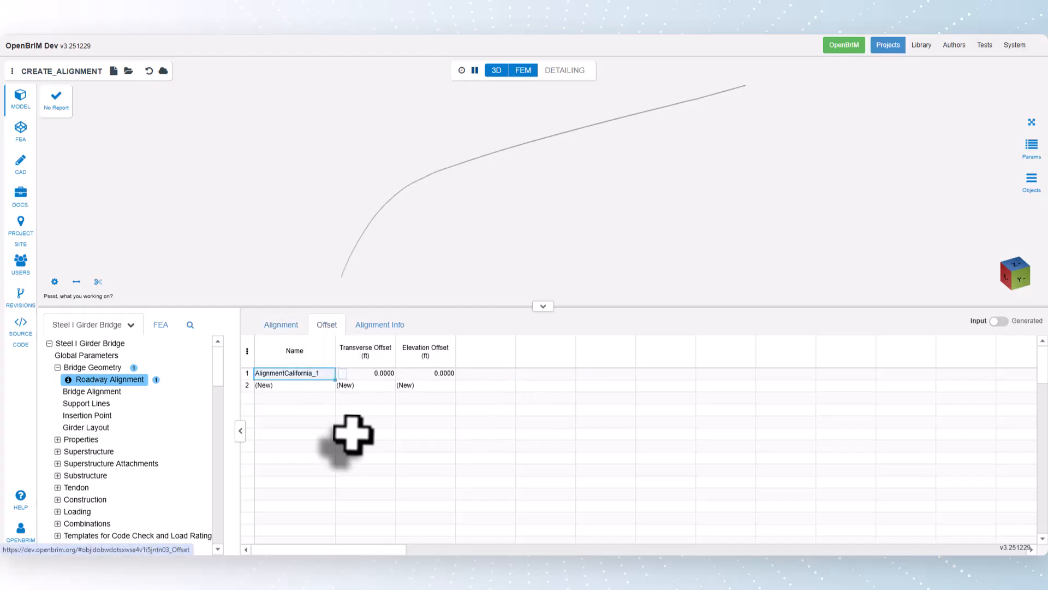
pyautogui.click(367, 374)
pyautogui.click(435, 374)
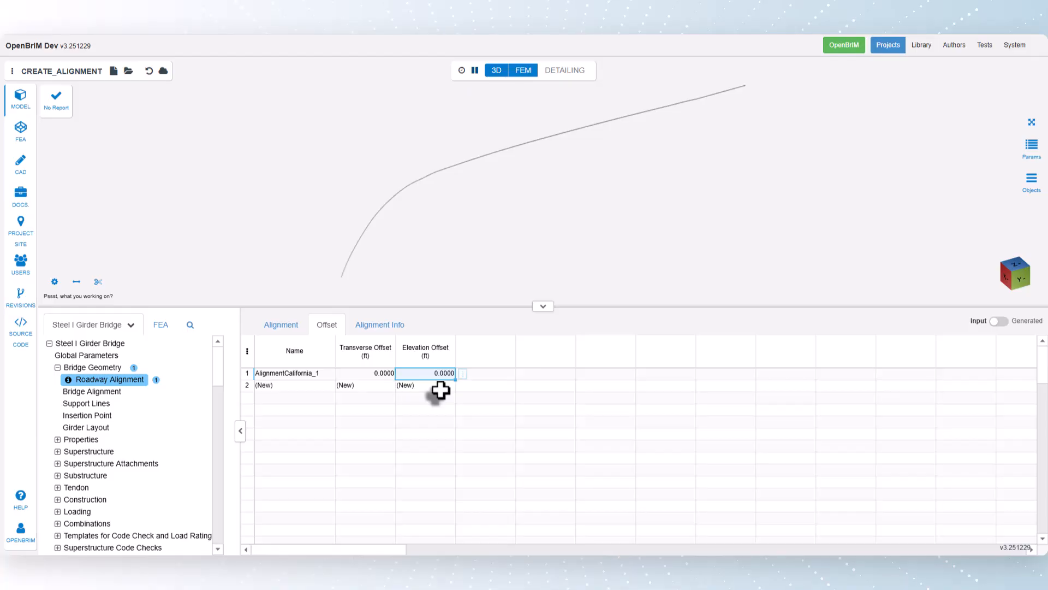
# Open AlignmentCalifornia_1 in the alignment editor and look through its horizontal, vertical and transverse definitions
pyautogui.click(282, 327)
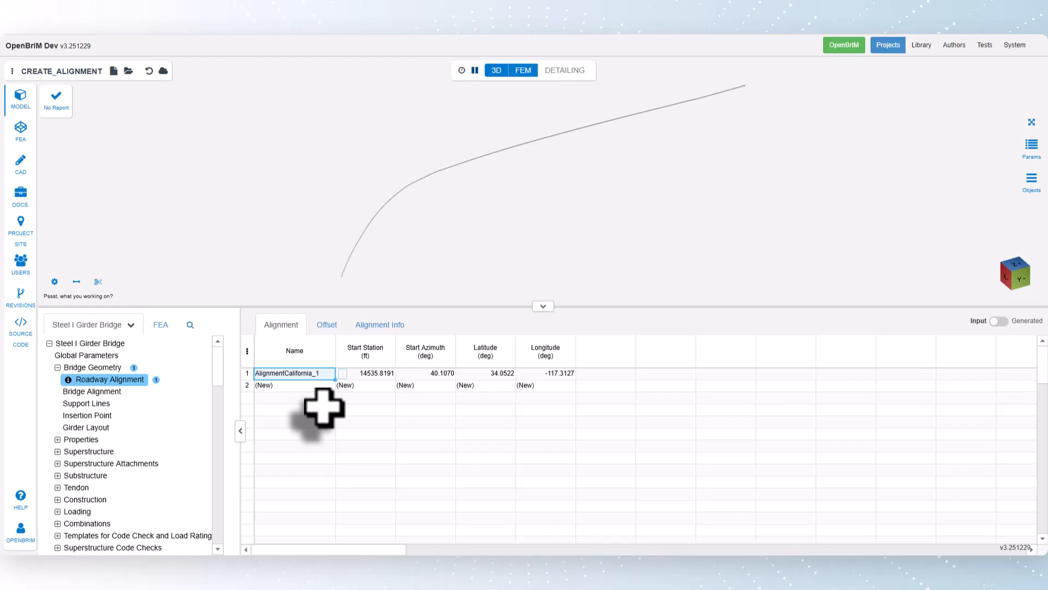
pyautogui.rightClick(342, 376)
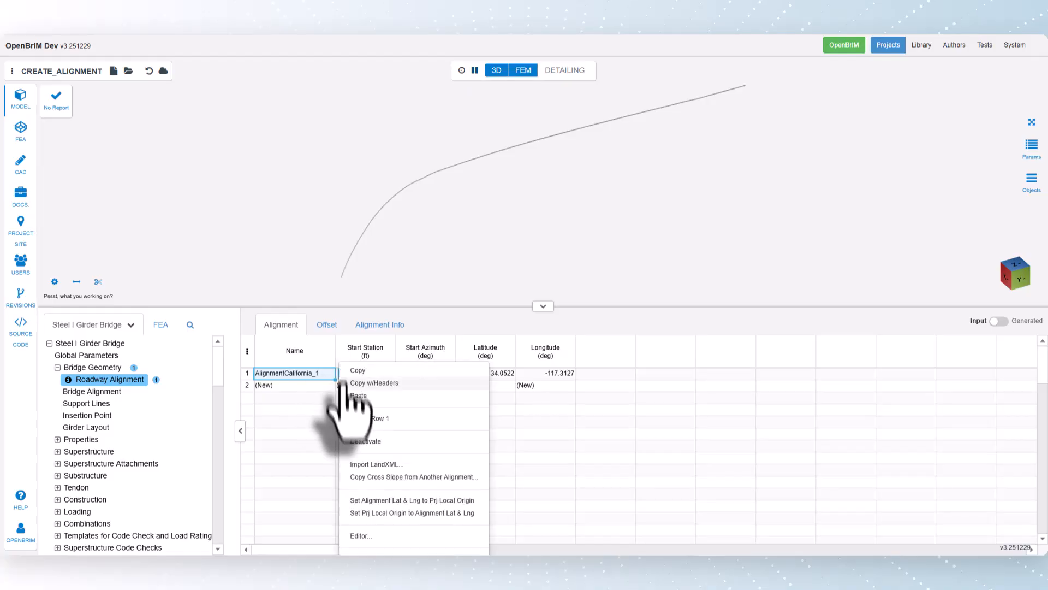
pyautogui.click(359, 535)
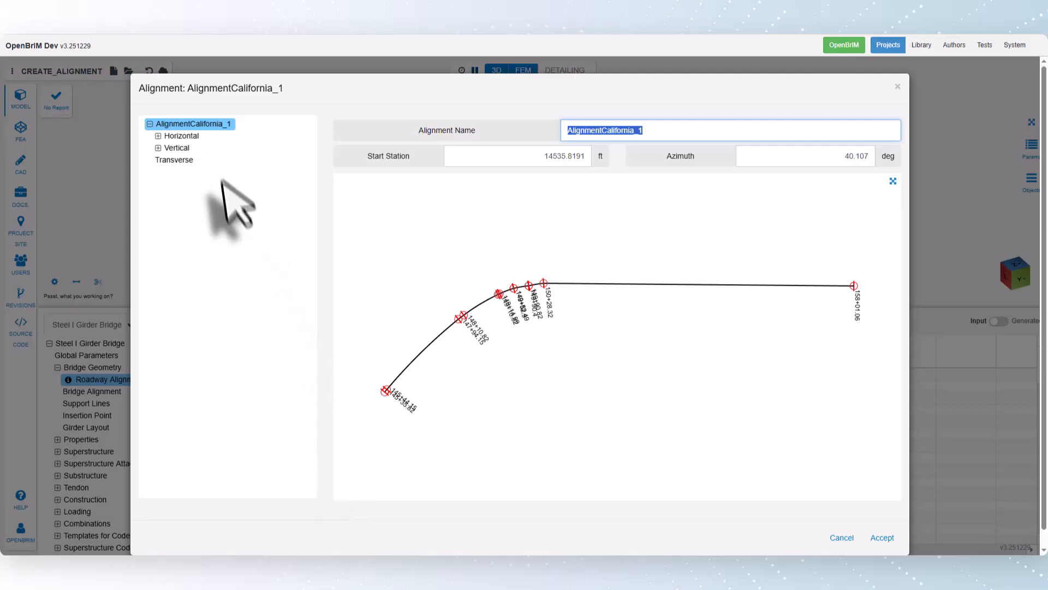
pyautogui.click(187, 136)
pyautogui.click(174, 148)
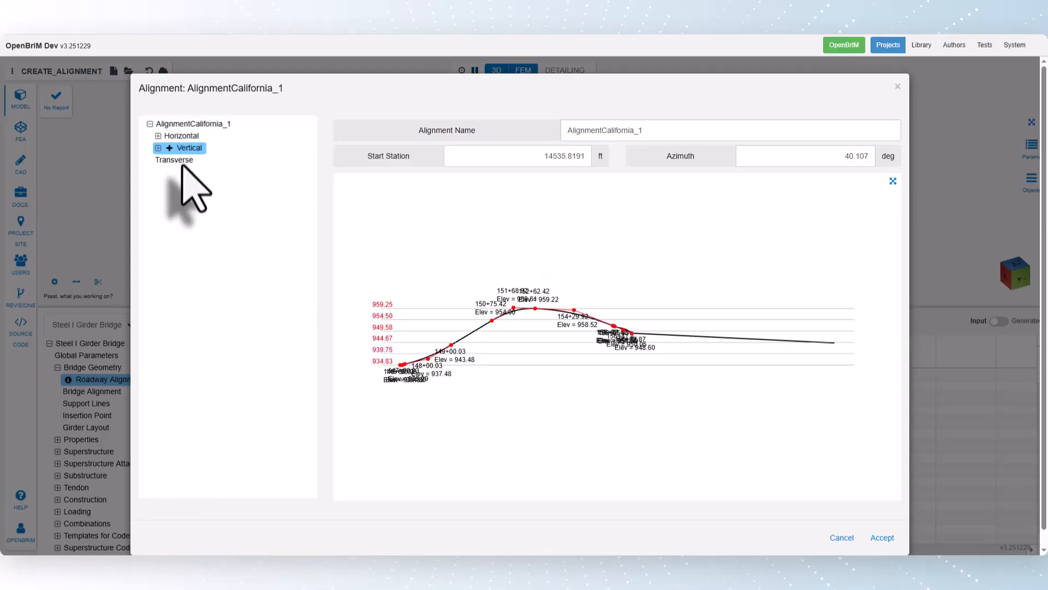
pyautogui.click(177, 160)
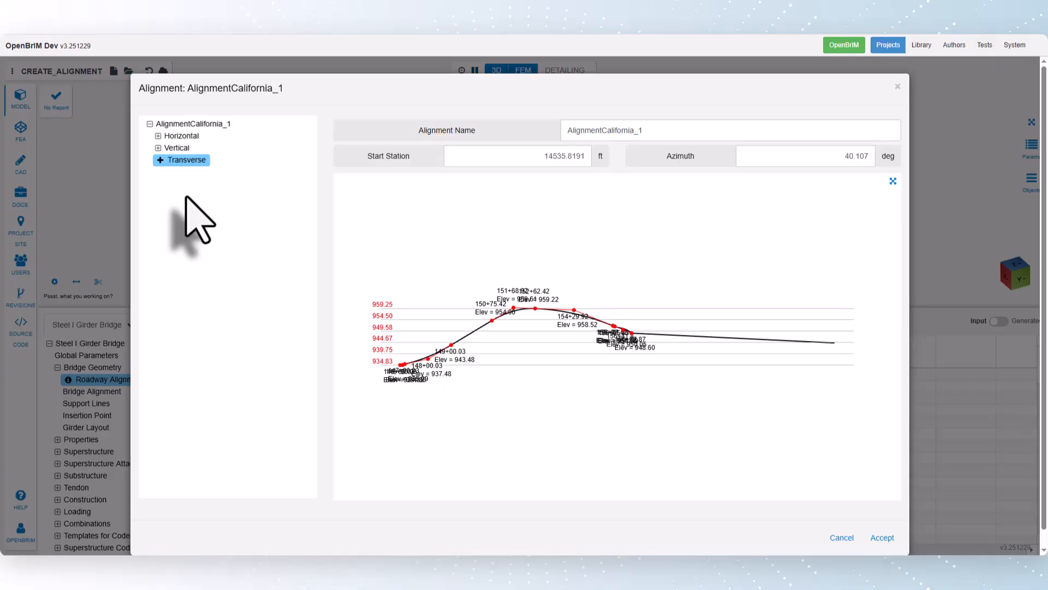
# Examine the straight and circular segments that make up the alignment's horizontal geometry
pyautogui.click(158, 136)
pyautogui.click(186, 148)
pyautogui.click(176, 159)
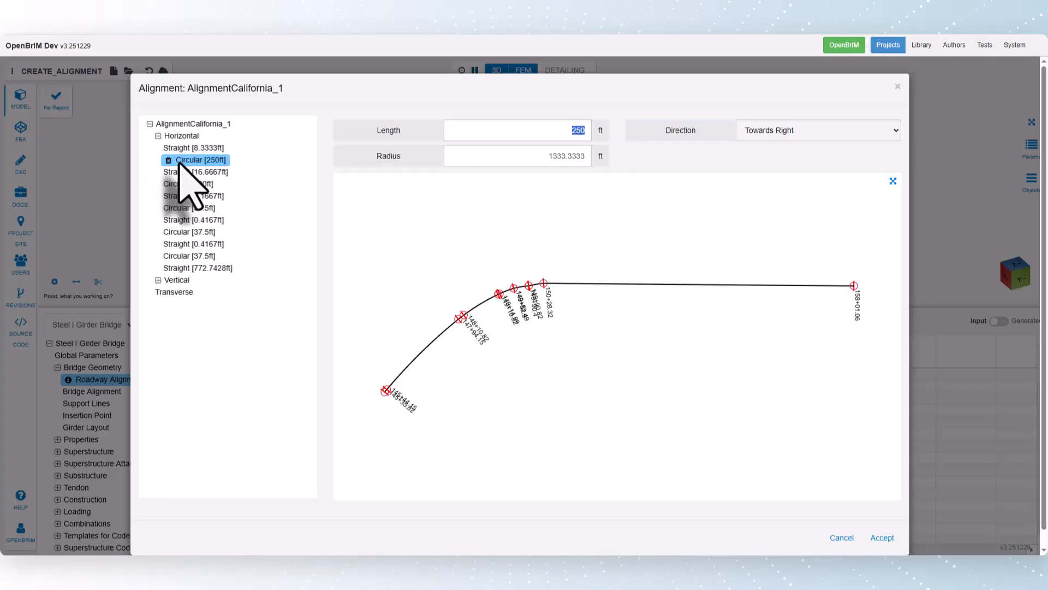
pyautogui.click(178, 184)
pyautogui.click(180, 208)
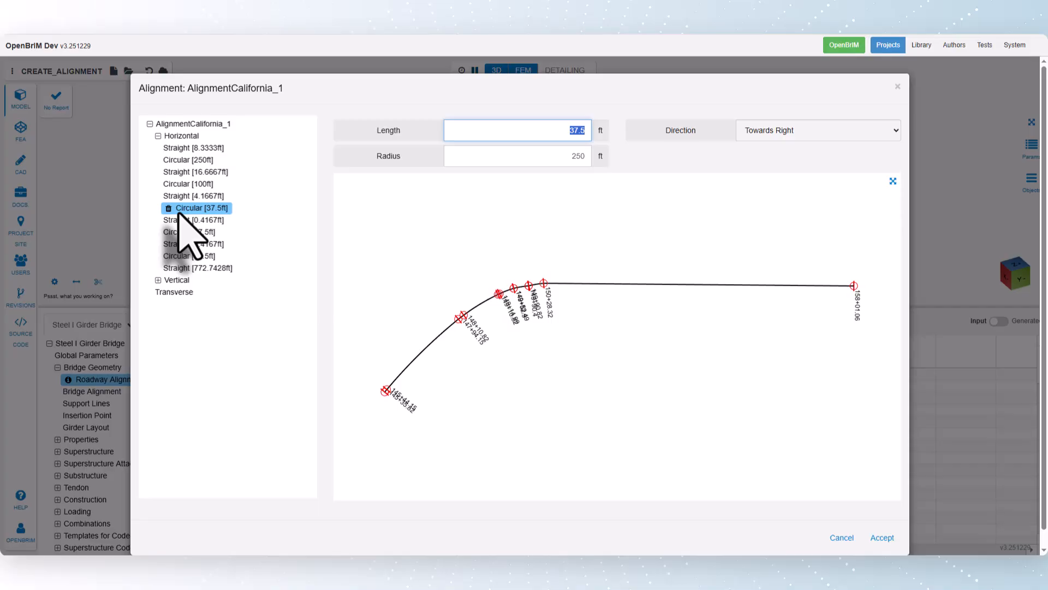
pyautogui.click(181, 268)
# Examine the vertical profile points, including those at stations 146+80.03, 150+75.42 and 156+05.73
pyautogui.click(157, 279)
pyautogui.click(188, 292)
pyautogui.click(185, 328)
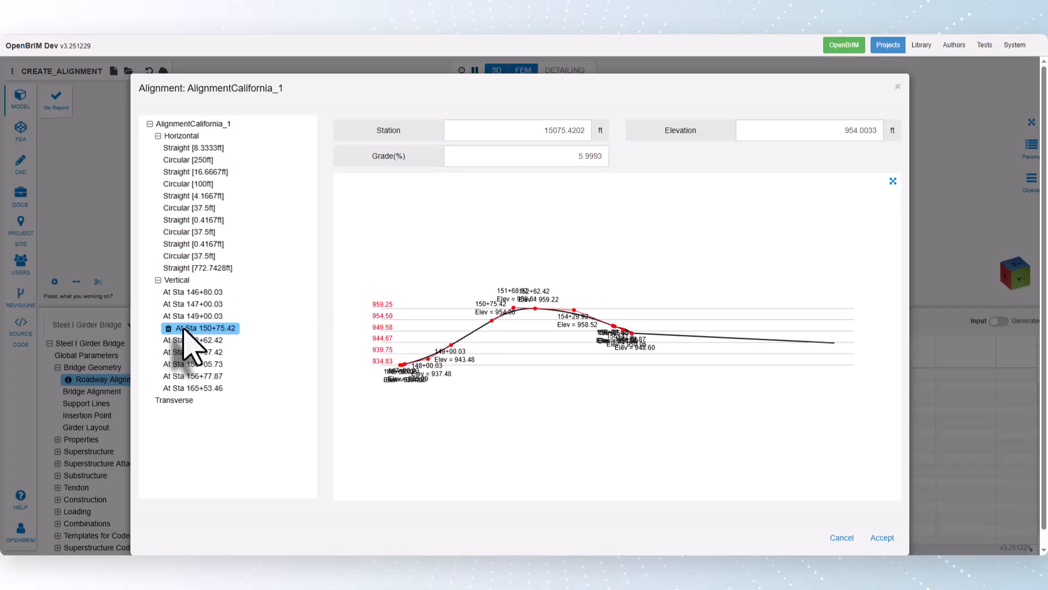
pyautogui.click(176, 364)
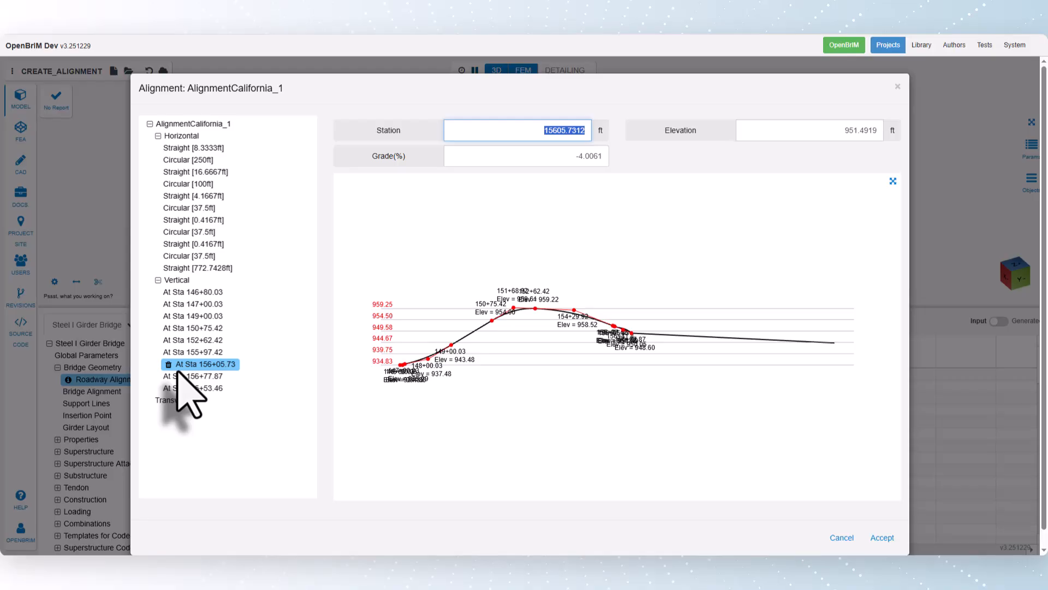
# Add a transverse section at station 14680 ft with a left edge to PGL distance of 25 ft
pyautogui.click(173, 400)
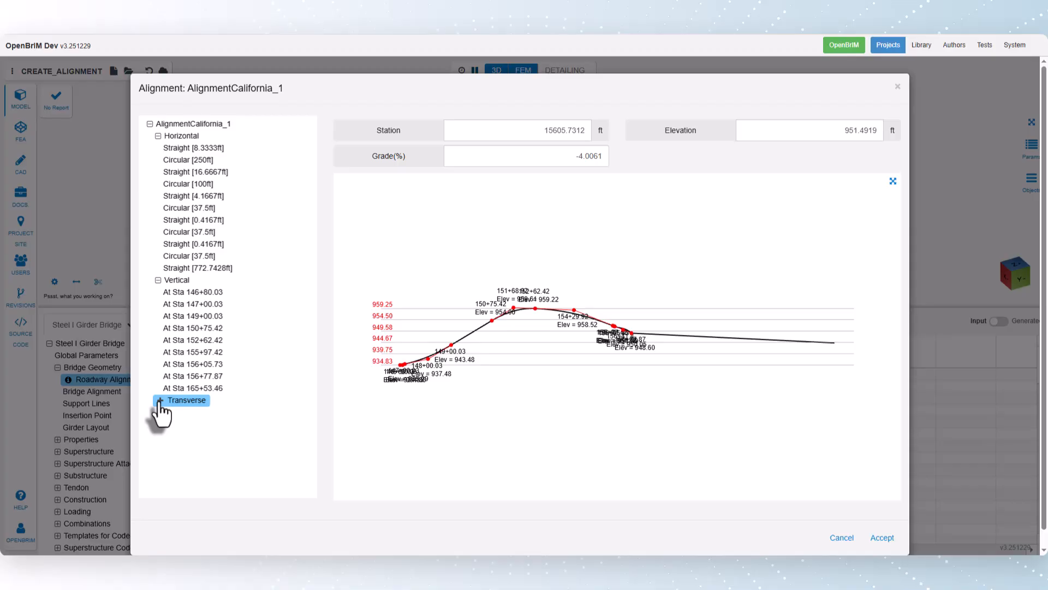
pyautogui.click(160, 401)
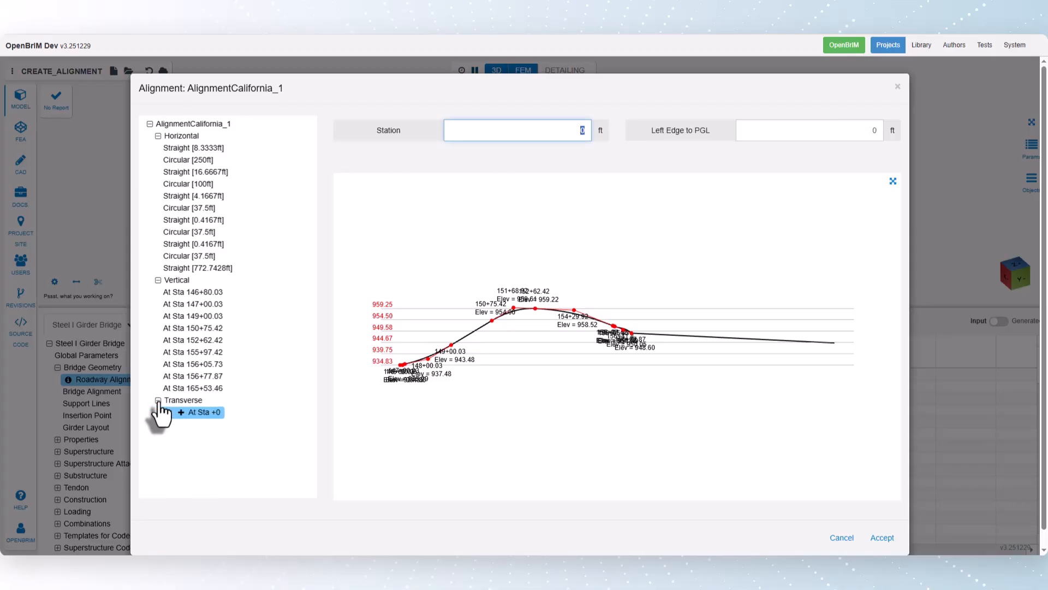
pyautogui.write('14680')
pyautogui.click(832, 125)
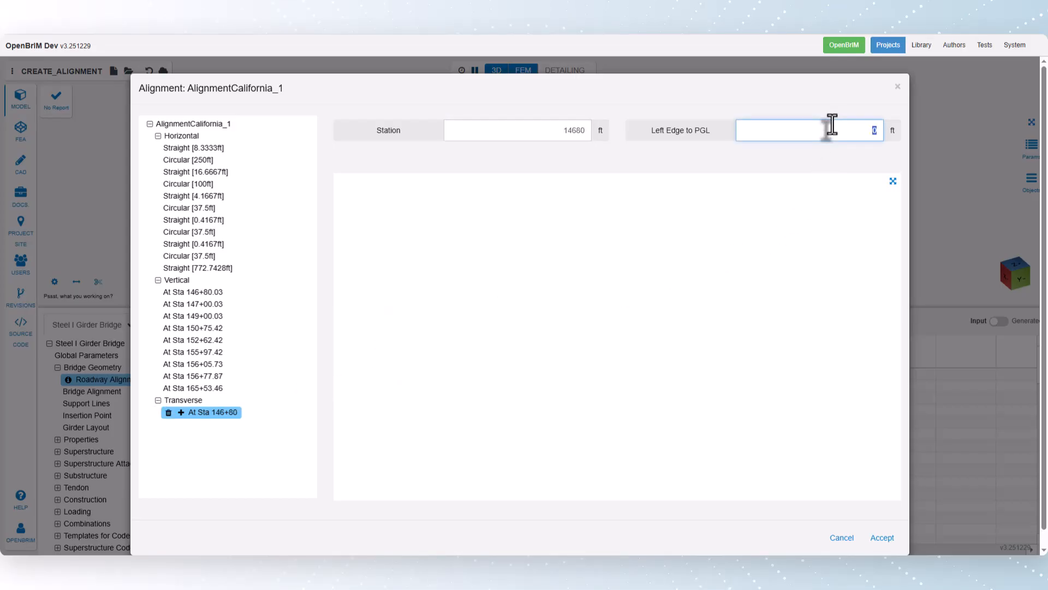
pyautogui.write('25')
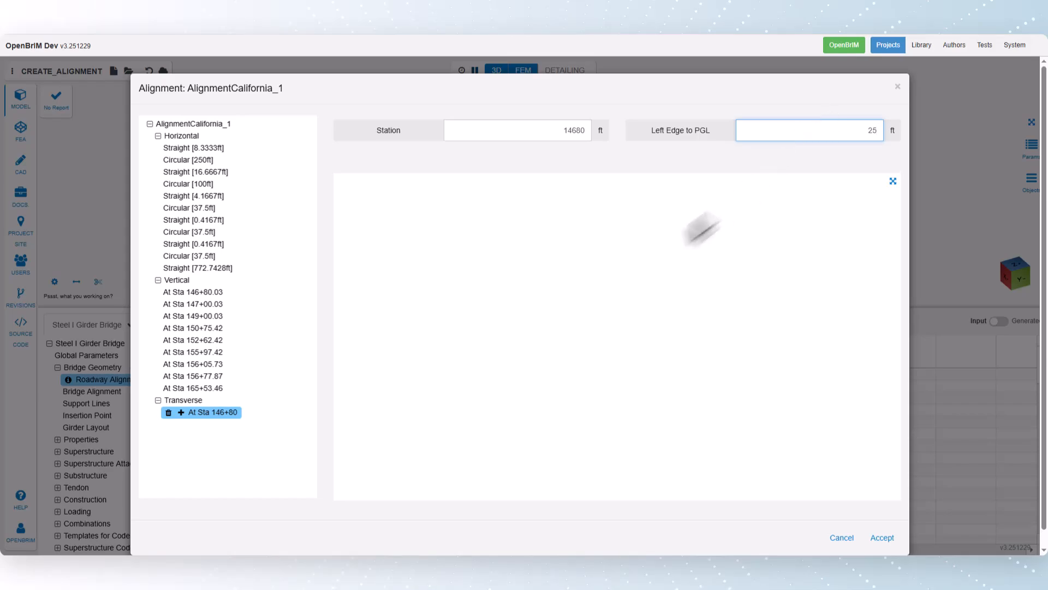
# Add a cross-slope segment 50 ft wide with a 2% slope to the section at station 146+80
pyautogui.click(181, 413)
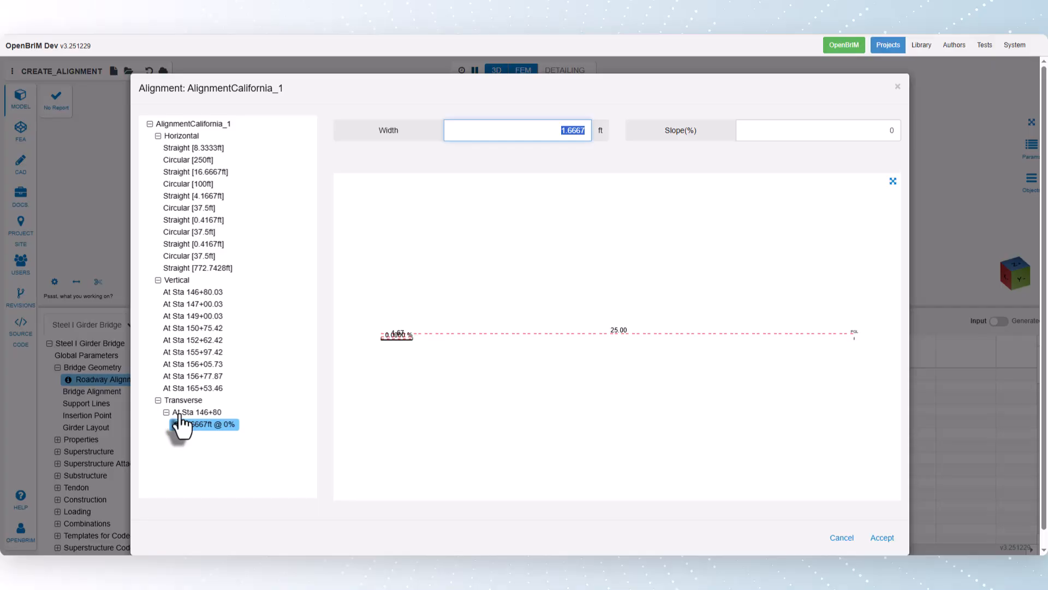
pyautogui.write('50')
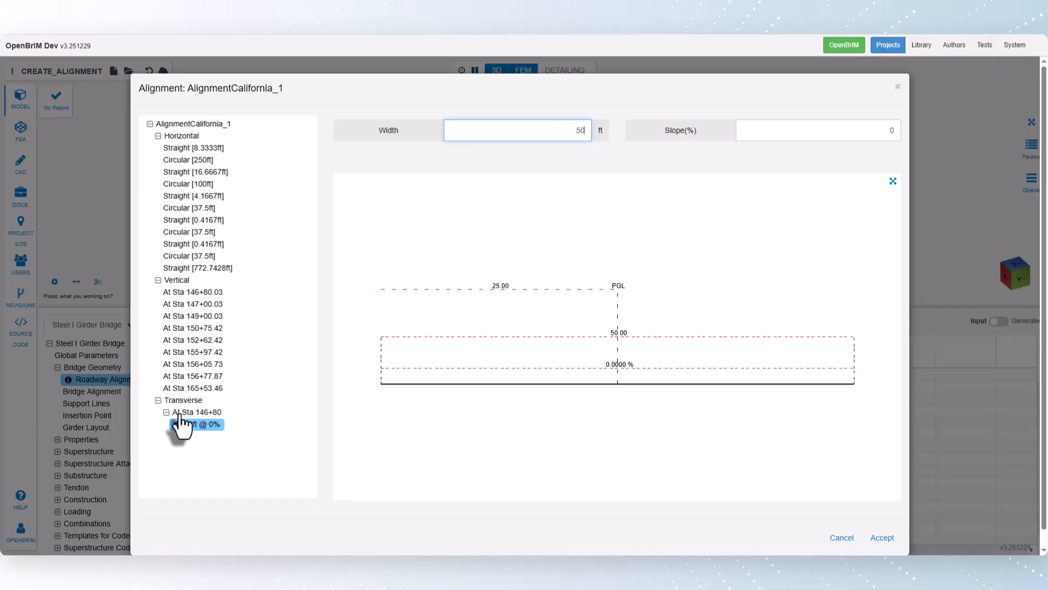
pyautogui.click(852, 131)
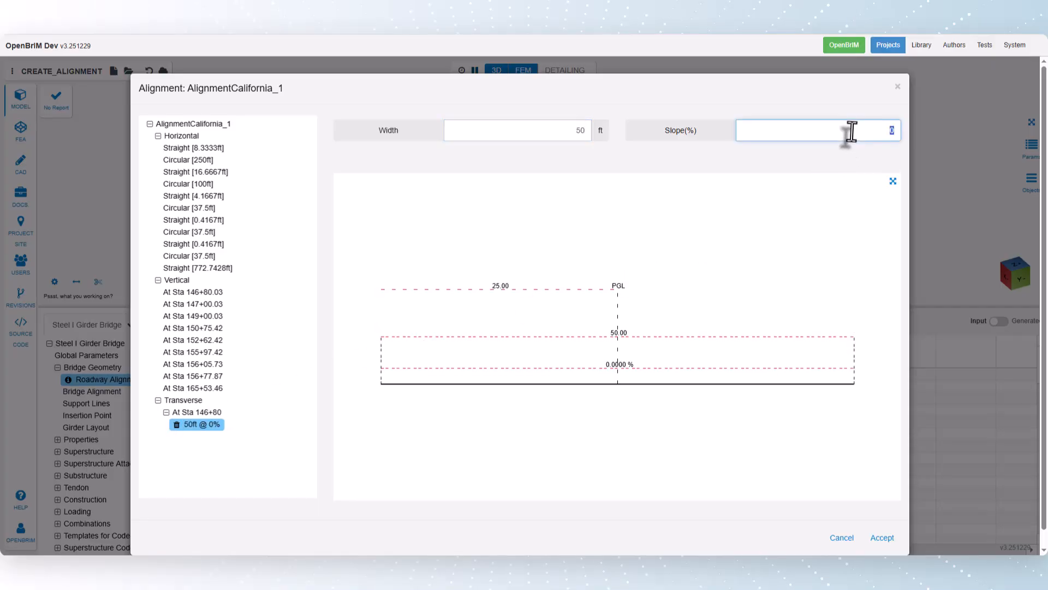
pyautogui.write('2')
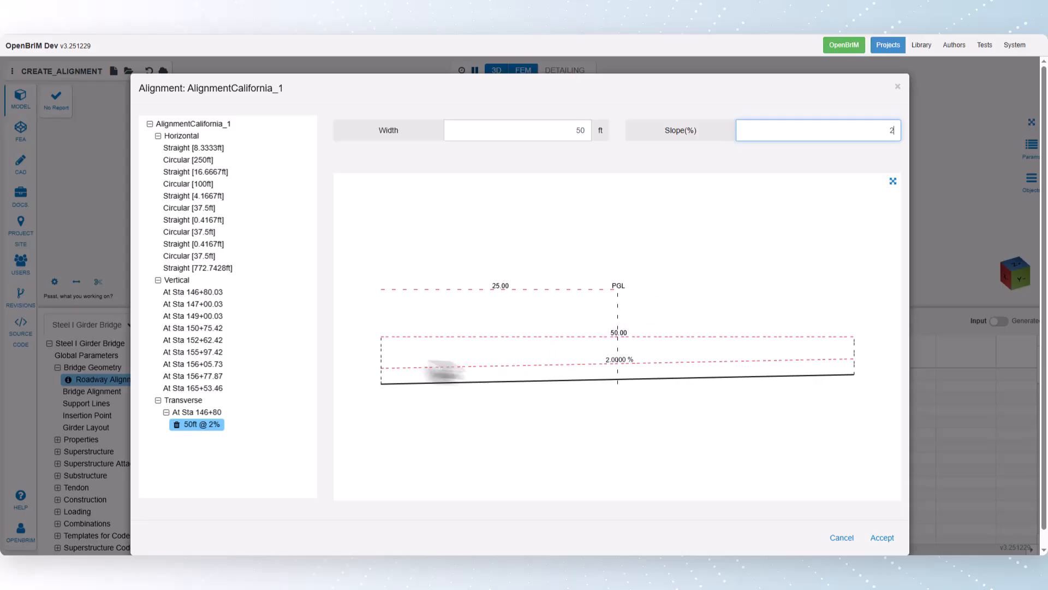
# Add a second transverse section at station 16554 ft with a left edge to PGL distance of 25 ft
pyautogui.click(189, 402)
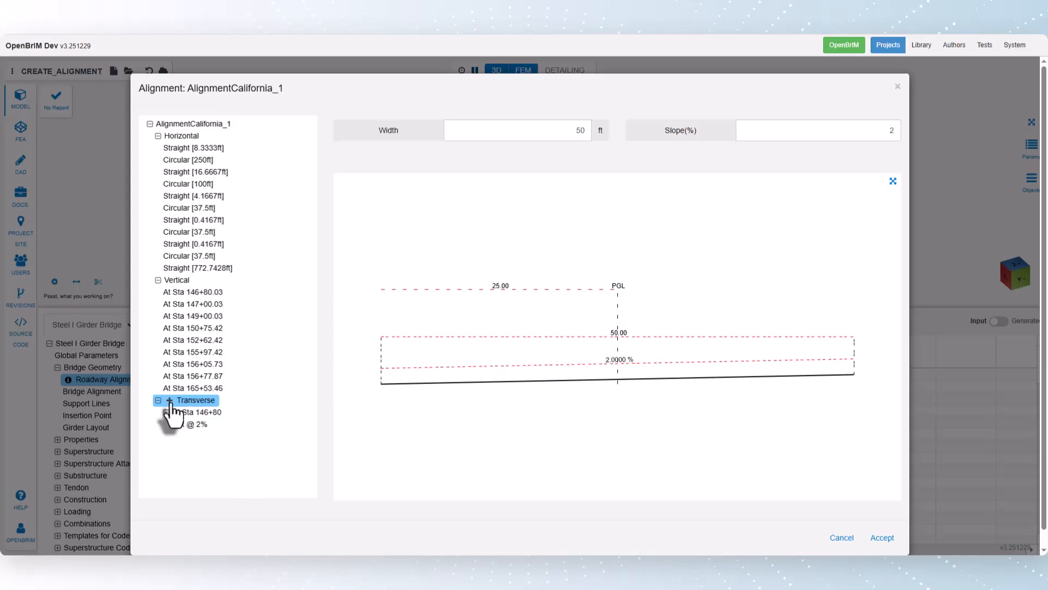
pyautogui.click(173, 401)
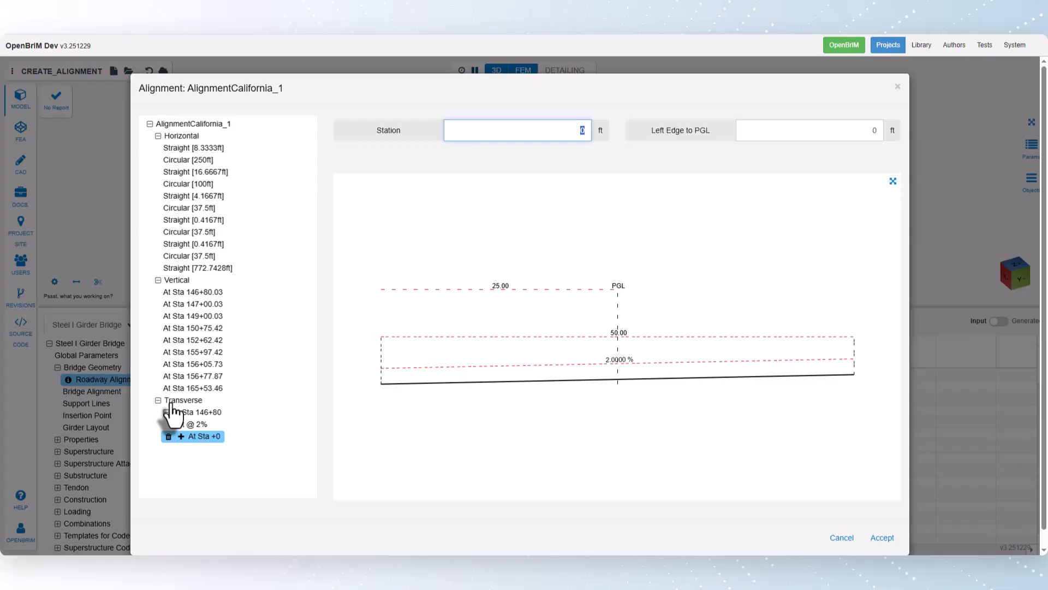
pyautogui.write('16554')
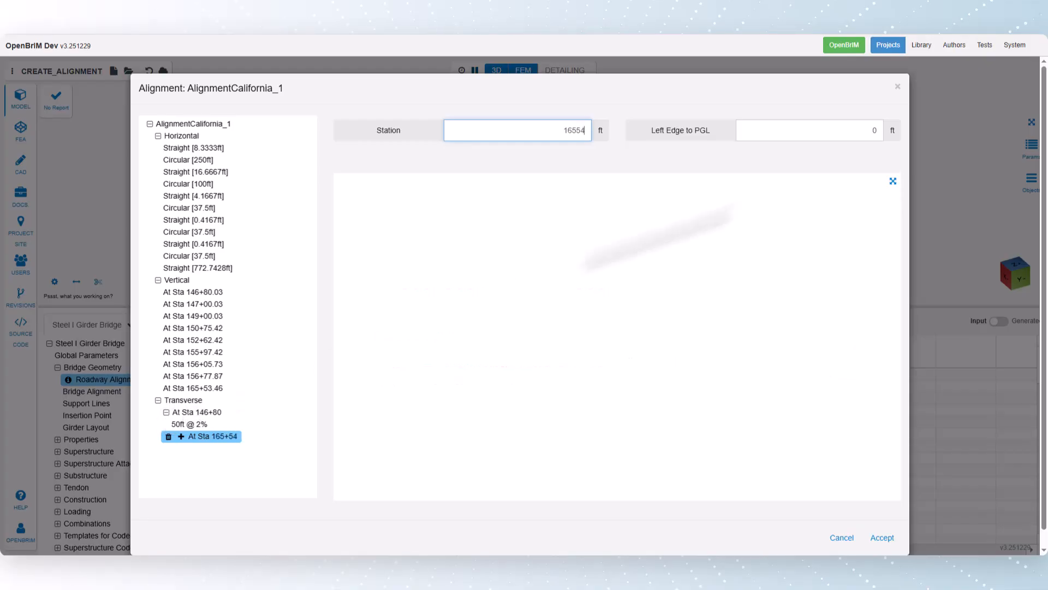
pyautogui.click(866, 130)
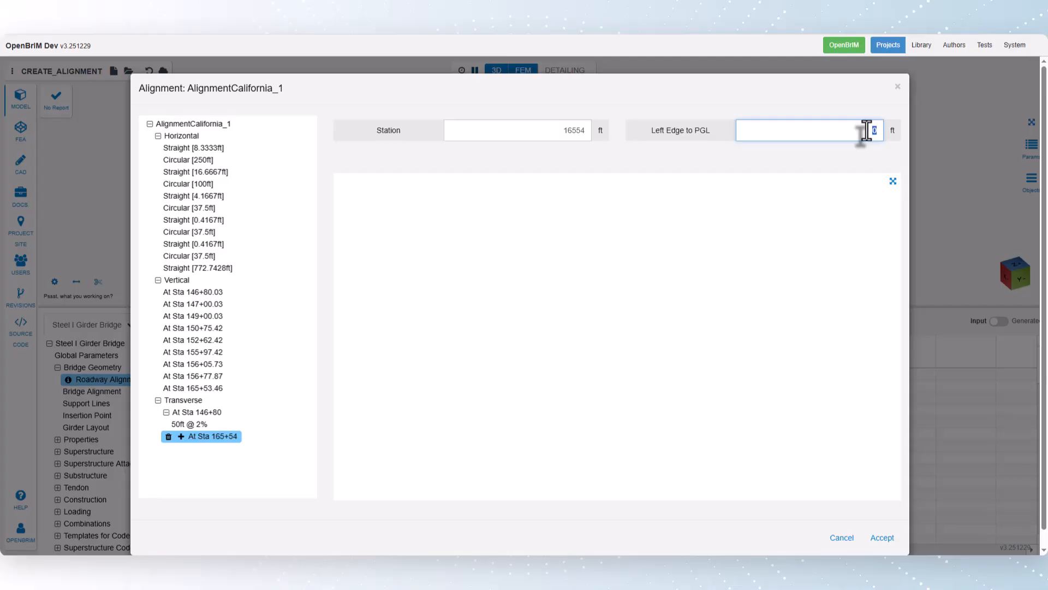
pyautogui.write('25')
# Add a cross-slope segment 25 ft wide with a 1% slope to the section at station 165+54
pyautogui.click(181, 436)
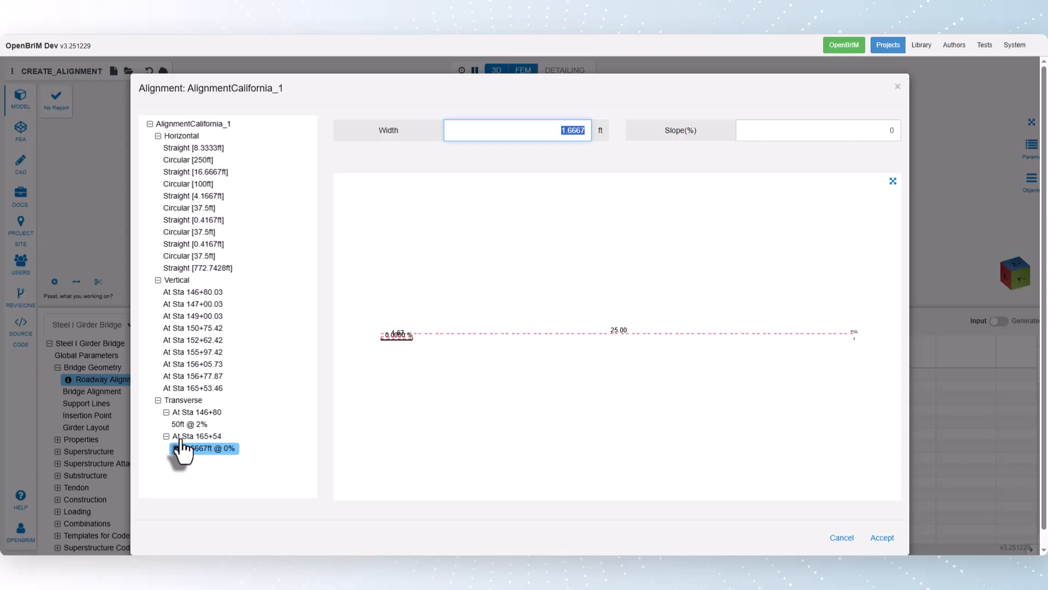
pyautogui.write('25')
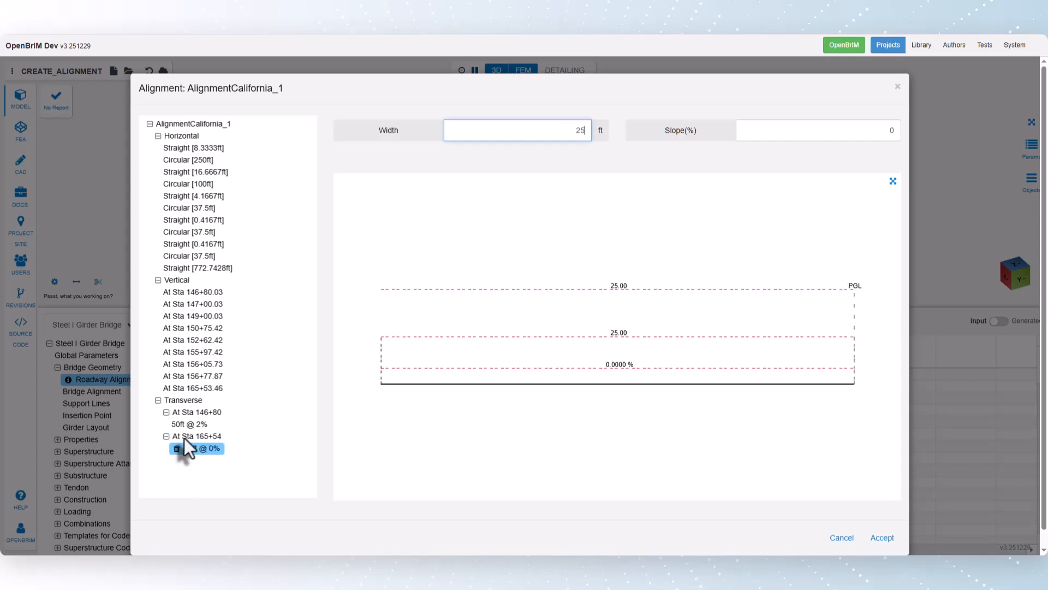
pyautogui.click(859, 130)
pyautogui.write('1')
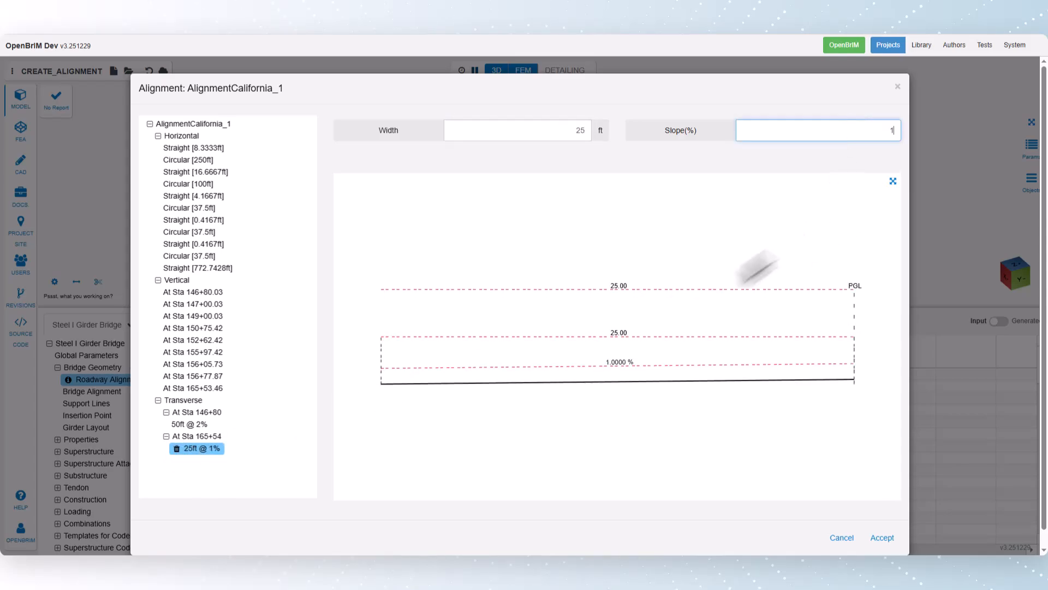
# Add a second segment 25 ft wide with a -1% slope at station 165+54, and accept the alignment edits
pyautogui.click(192, 438)
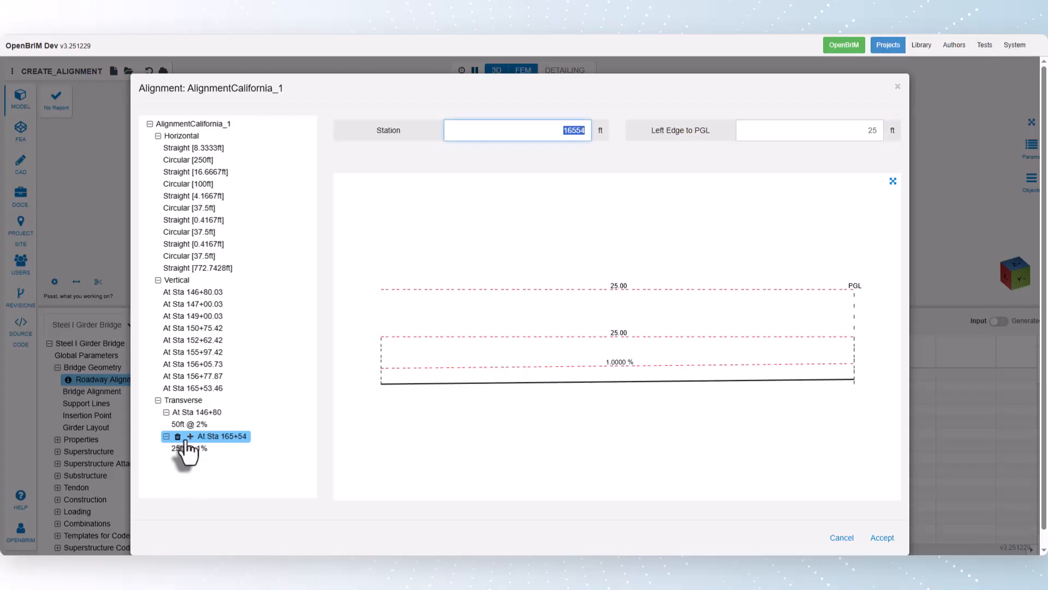
pyautogui.click(190, 442)
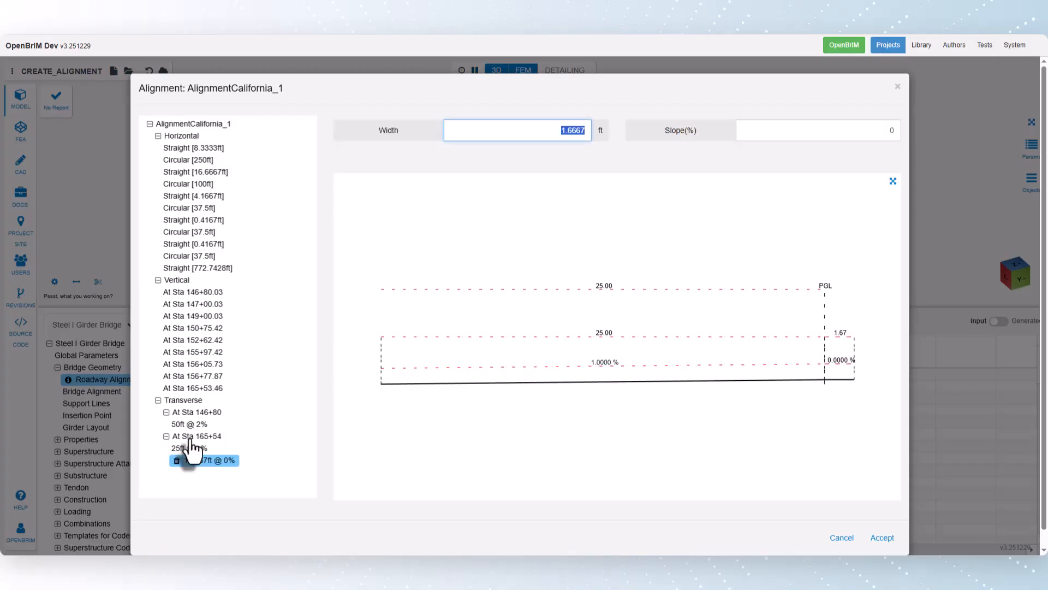
pyautogui.write('25')
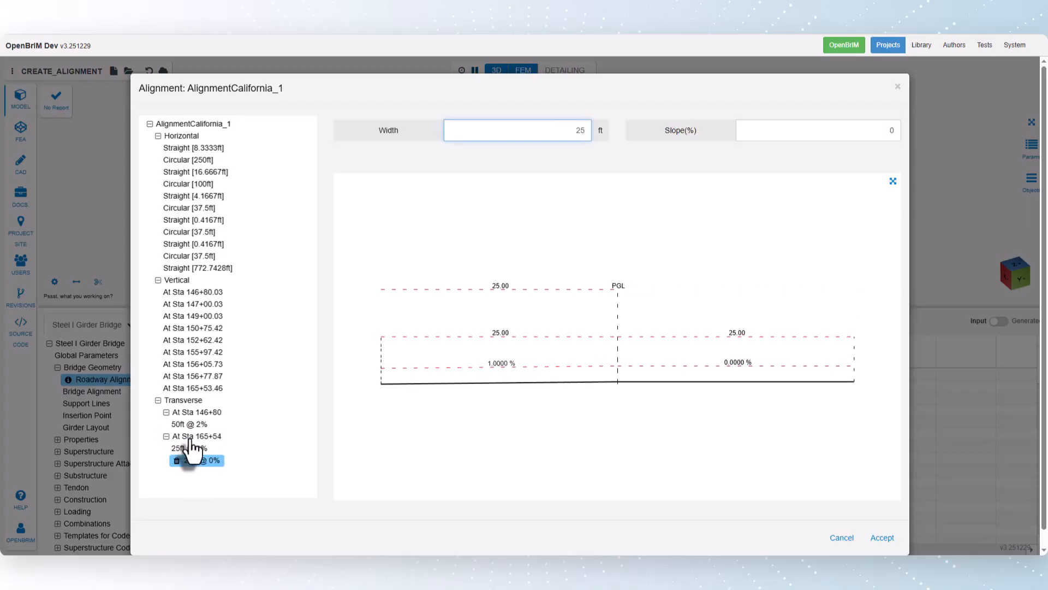
pyautogui.click(793, 131)
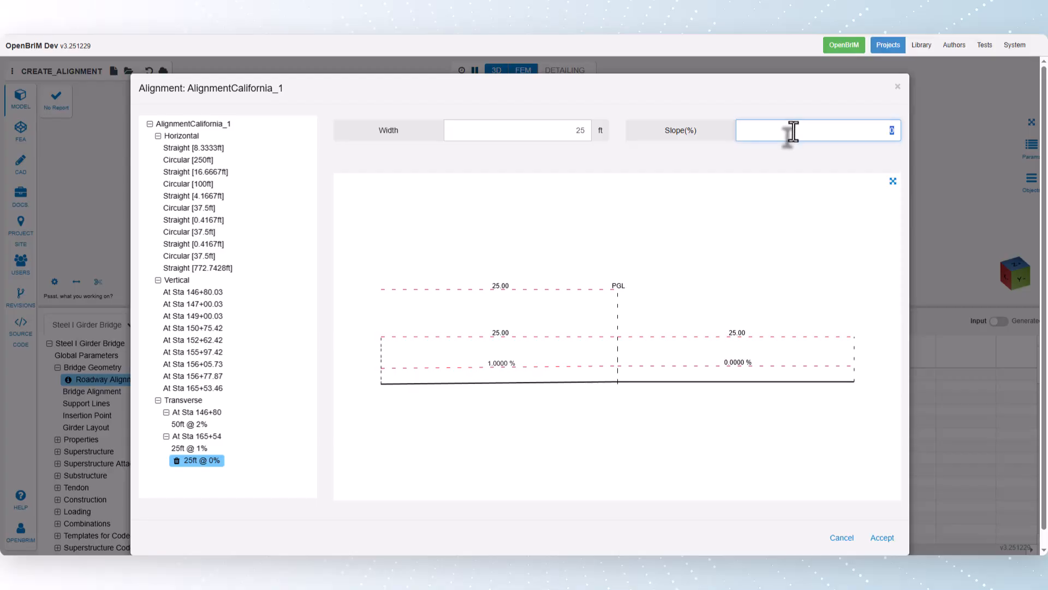
pyautogui.write('-1')
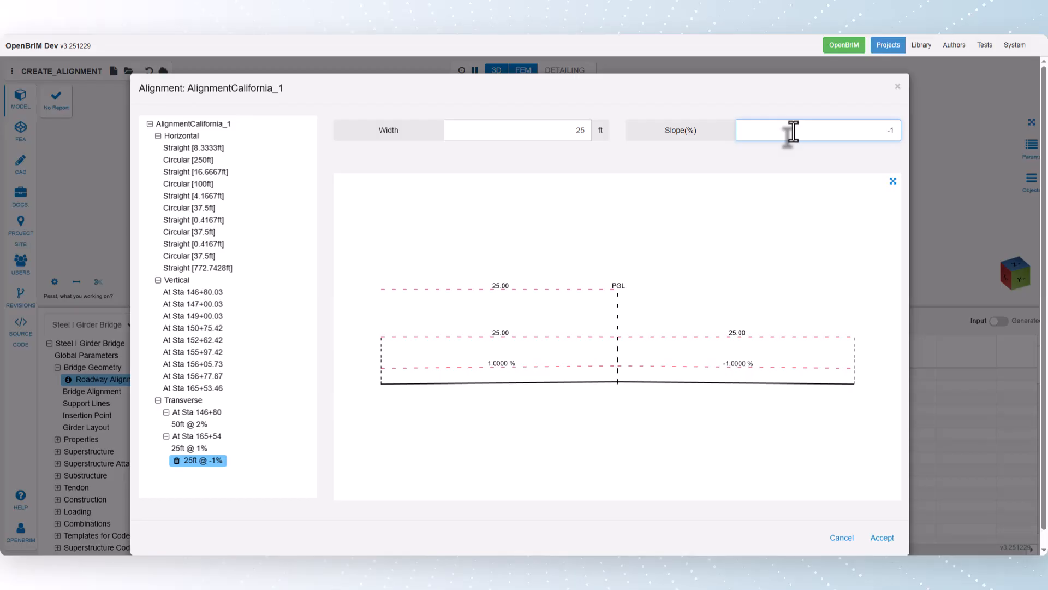
pyautogui.click(882, 537)
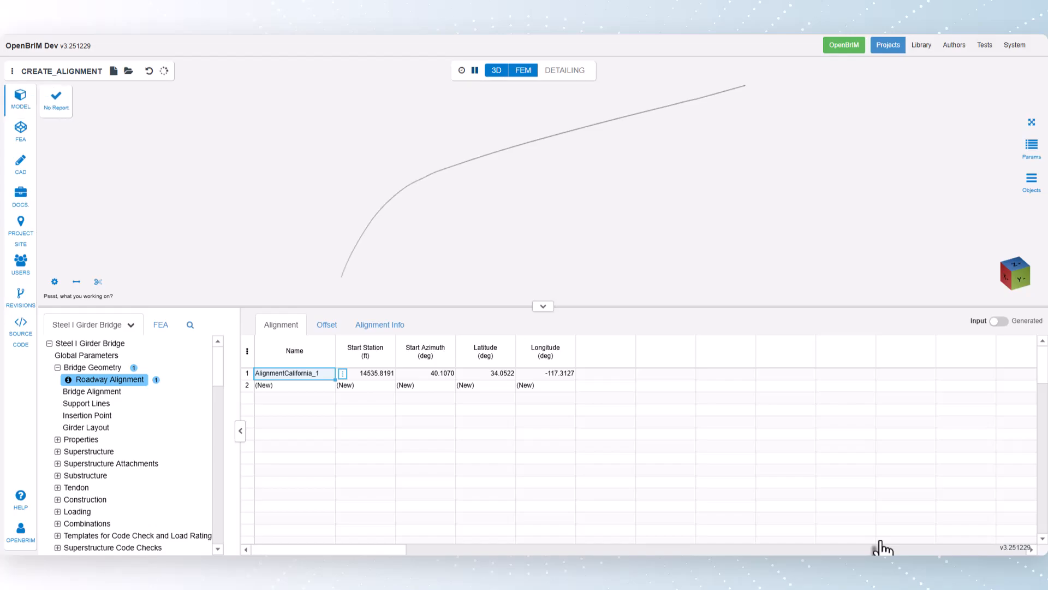
# Display AlignmentCalifornia_1's roadway surface in the 3D model view and inspect its start end
pyautogui.click(55, 281)
pyautogui.click(91, 244)
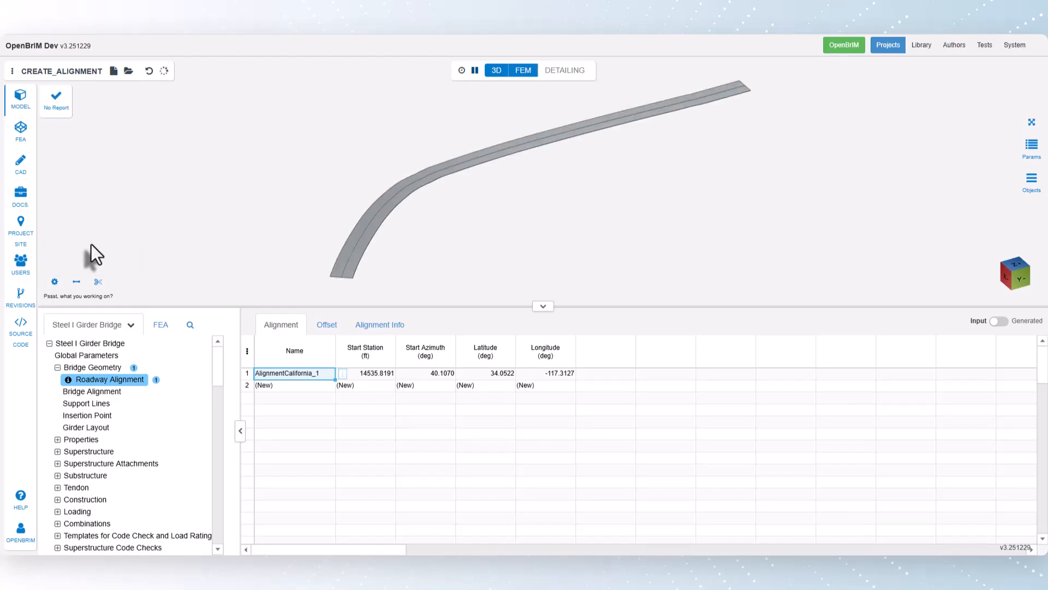
pyautogui.scroll(5, 381, 221)
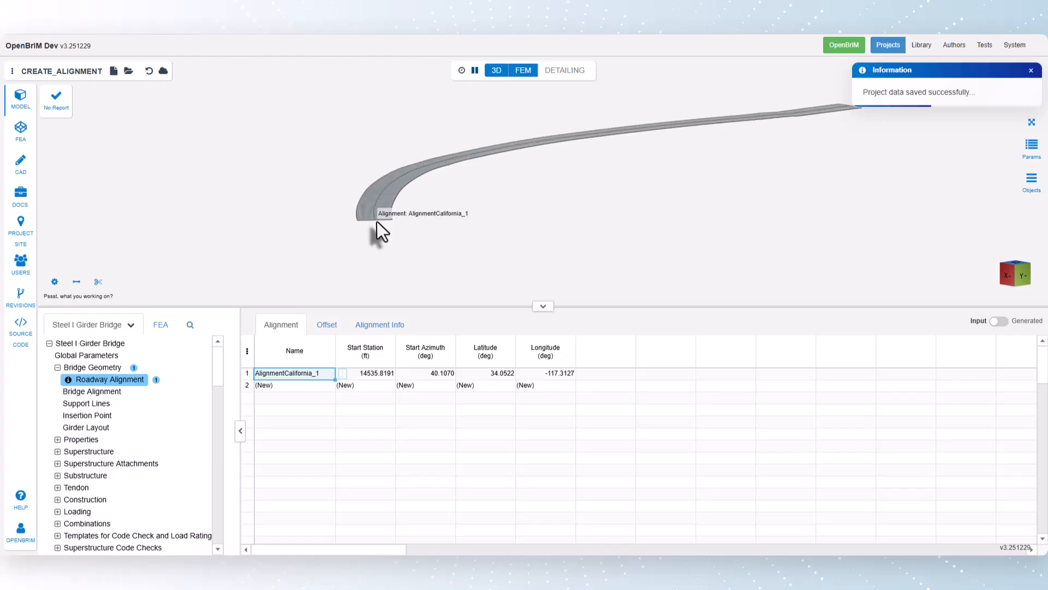
# Examine the AlignmentCalifornia_1 roadway surface from both ends in the 3D view, and fit the whole model in view
pyautogui.scroll(-5, 381, 220)
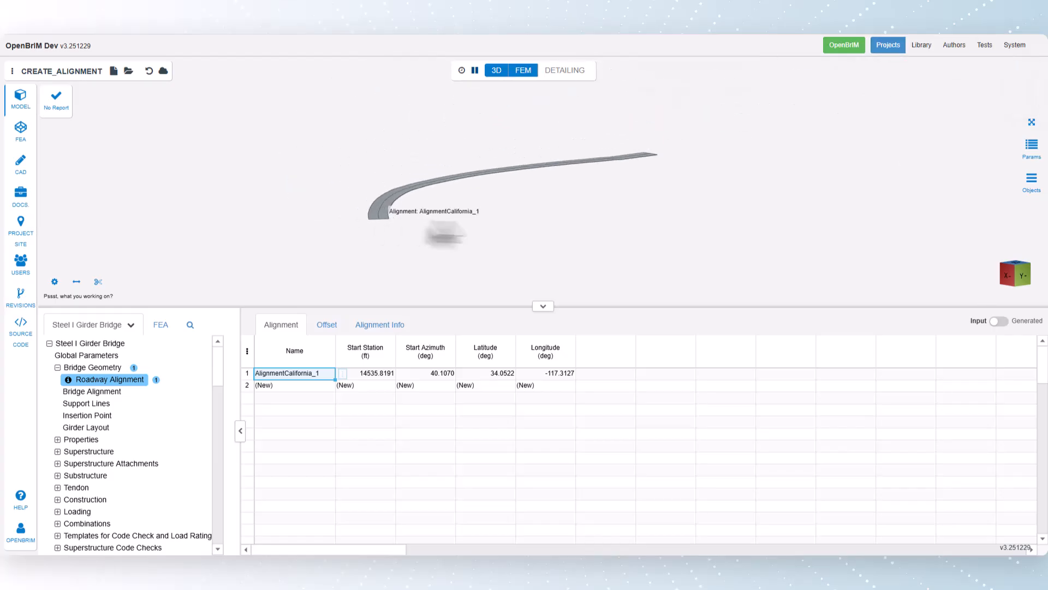
pyautogui.moveTo(620, 222); pyautogui.dragTo(702, 233)
pyautogui.scroll(5, 704, 224)
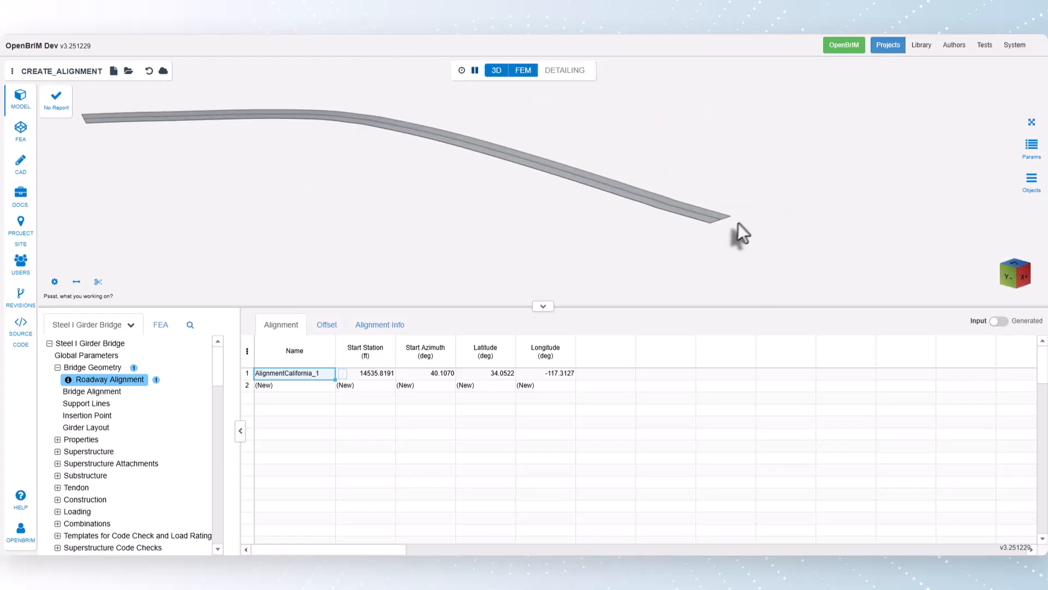
pyautogui.scroll(-5, 710, 236)
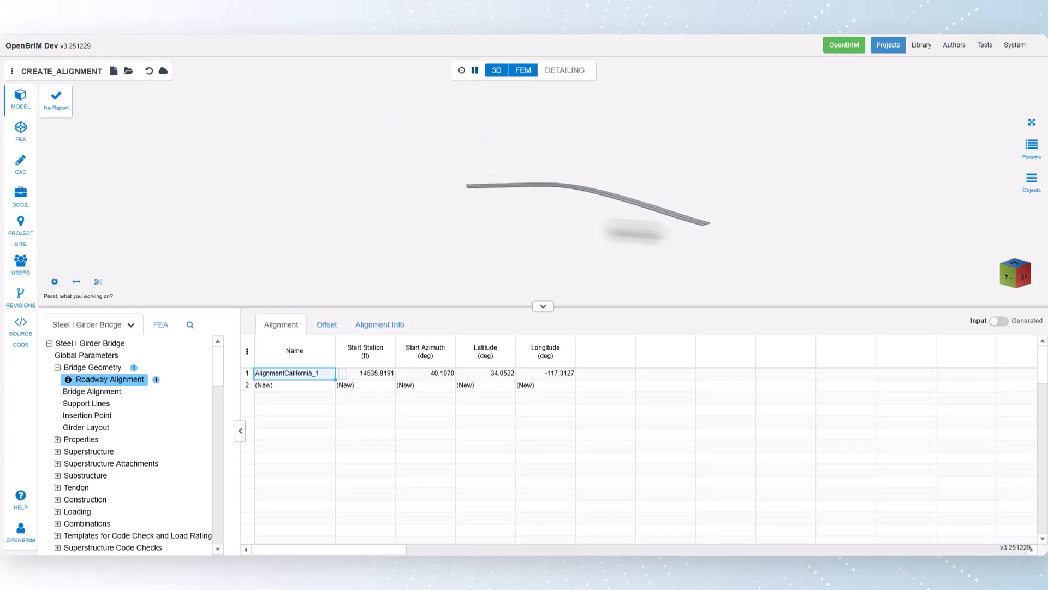
pyautogui.moveTo(626, 229); pyautogui.dragTo(795, 191)
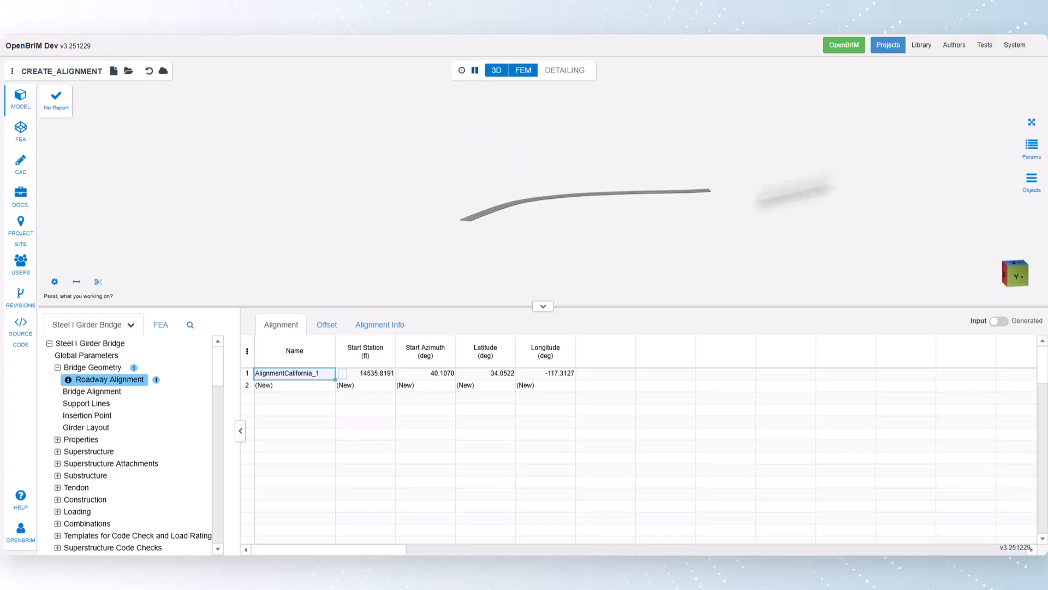
pyautogui.click(1031, 123)
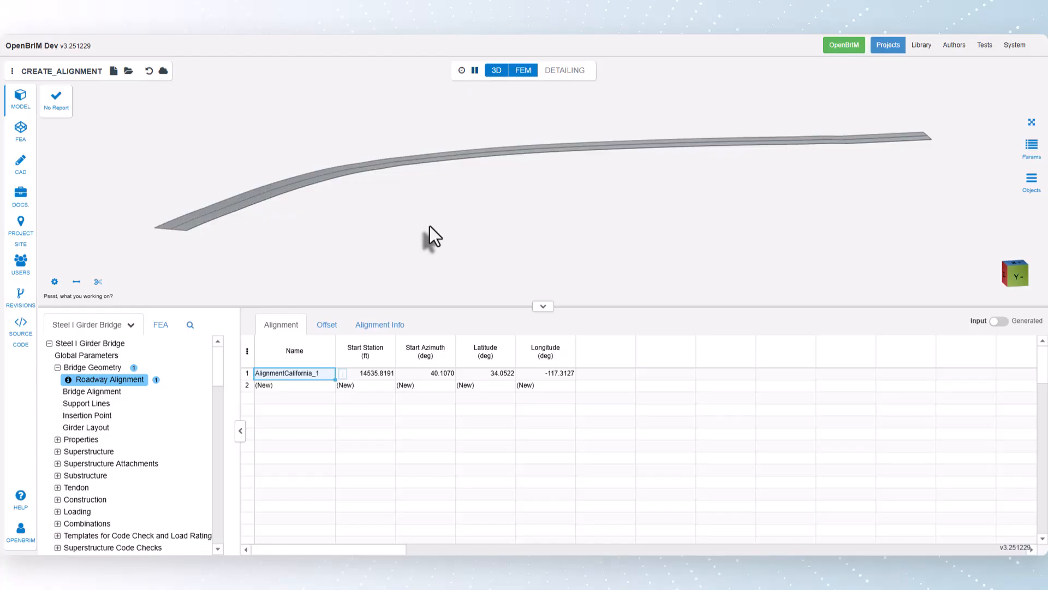
# Import the LandXML file AlignmentCalifornia_2.xml as a second roadway alignment and dismiss the import summary
pyautogui.click(325, 386)
pyautogui.rightClick(342, 386)
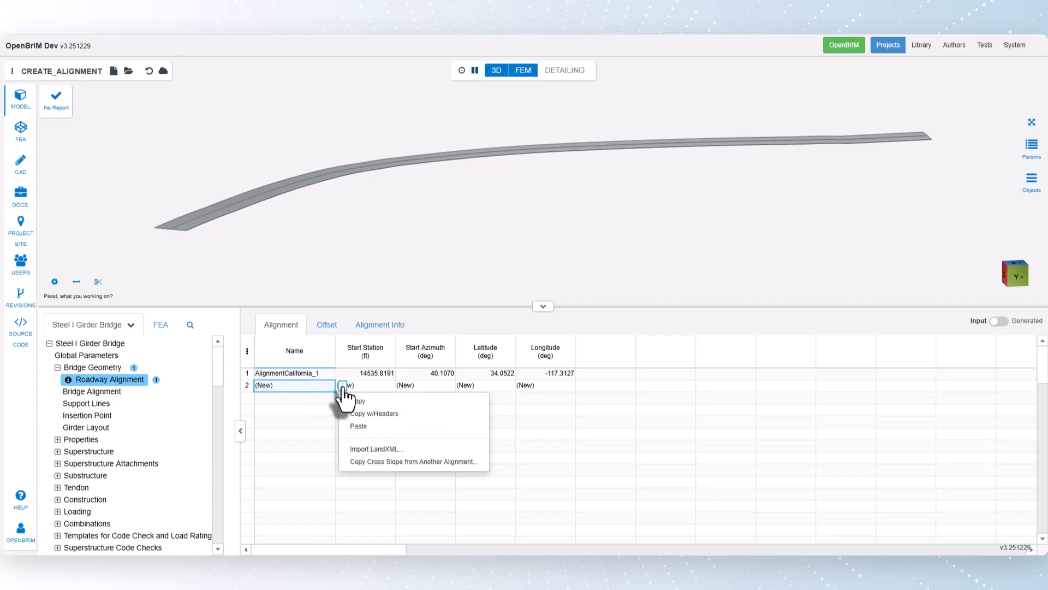
pyautogui.click(365, 451)
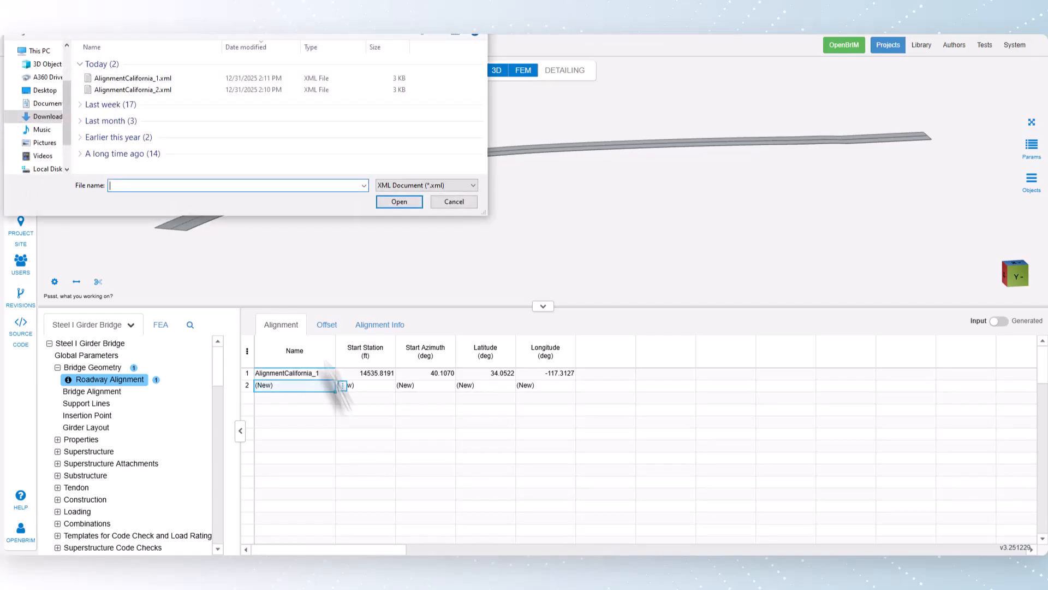
pyautogui.click(158, 89)
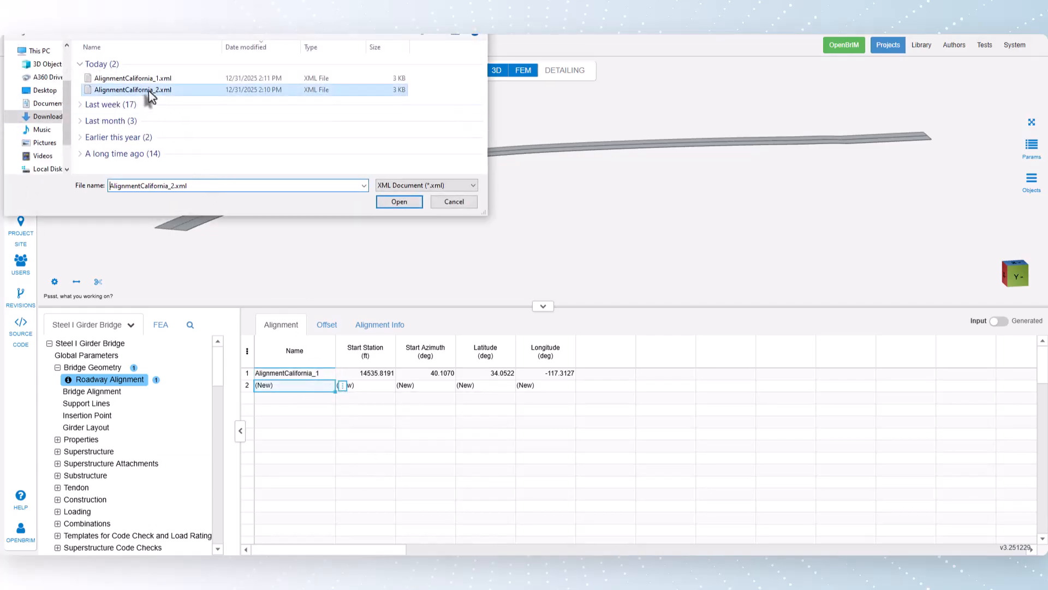
pyautogui.click(392, 204)
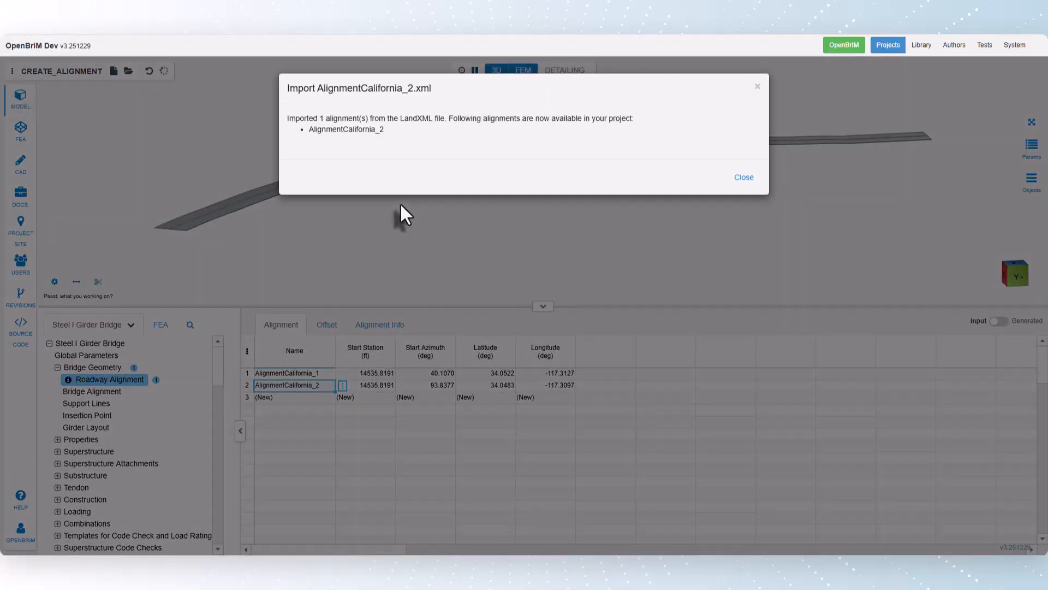
pyautogui.click(743, 178)
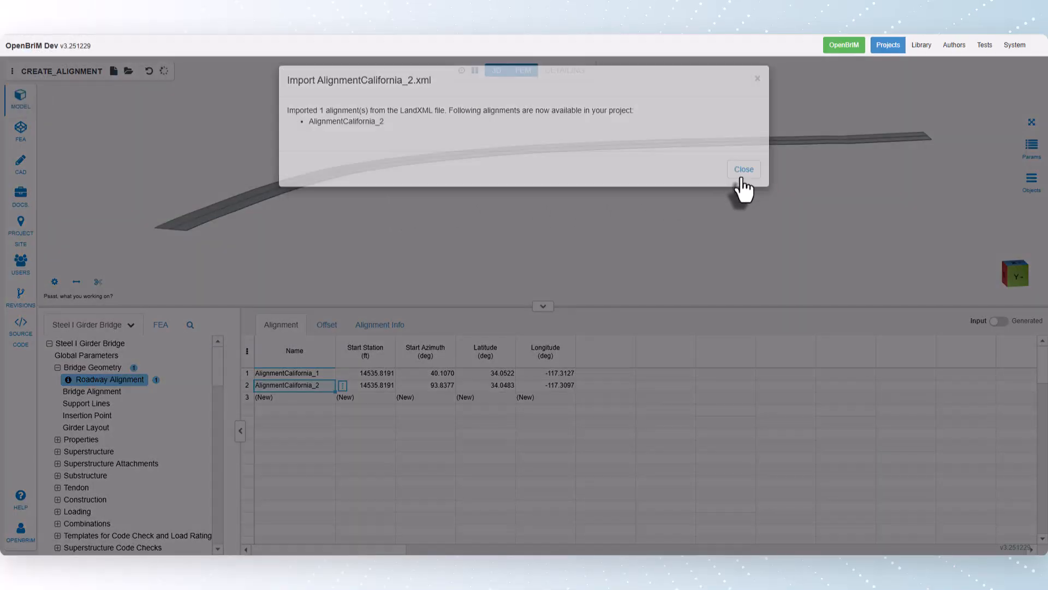
# Check the transverse definition of AlignmentCalifornia_2 in the alignment editor, and close it without changes
pyautogui.click(343, 388)
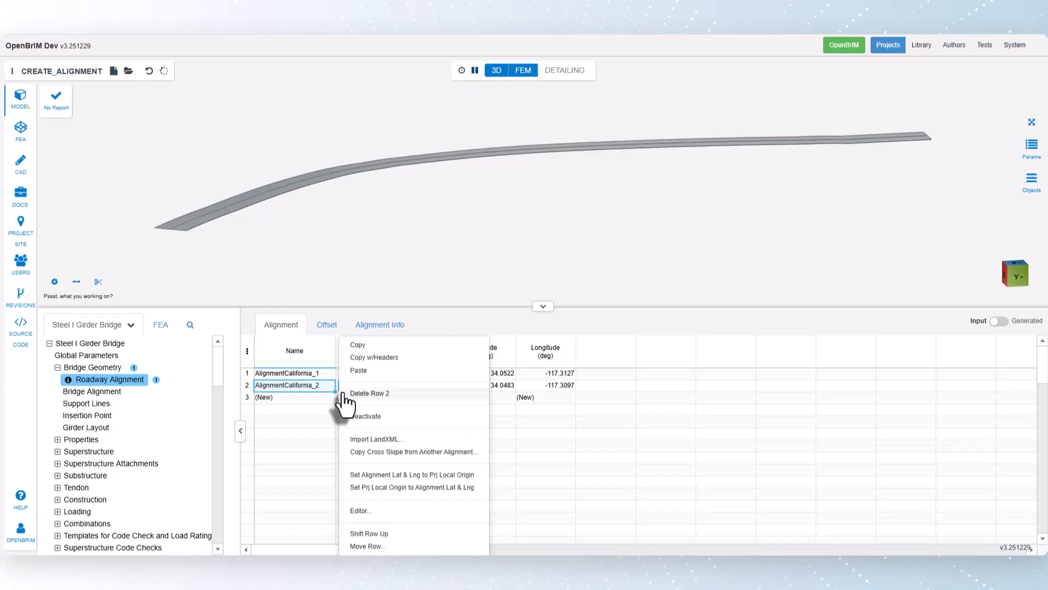
pyautogui.click(361, 511)
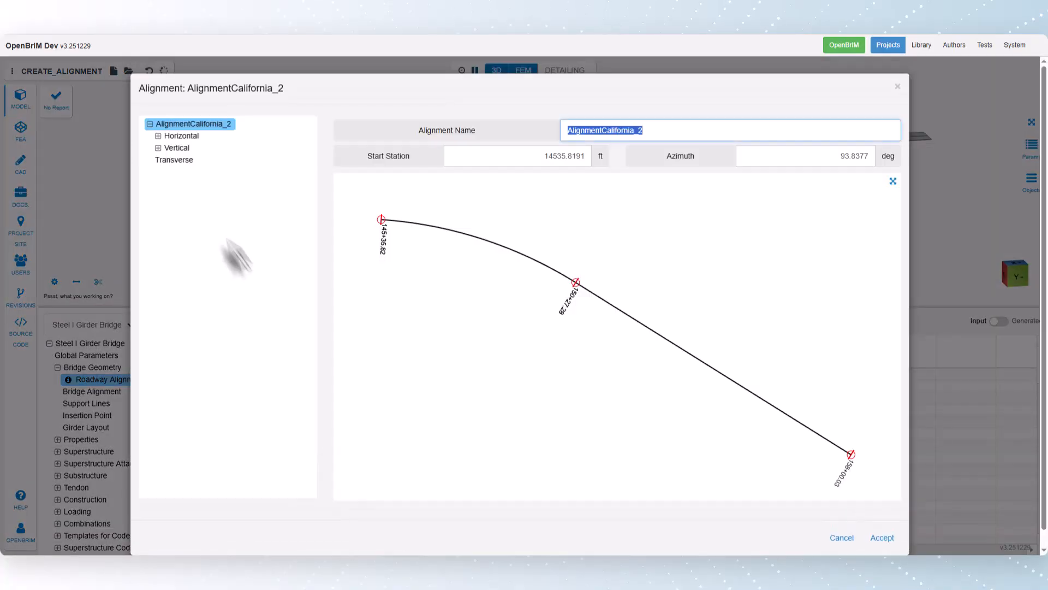
pyautogui.click(183, 162)
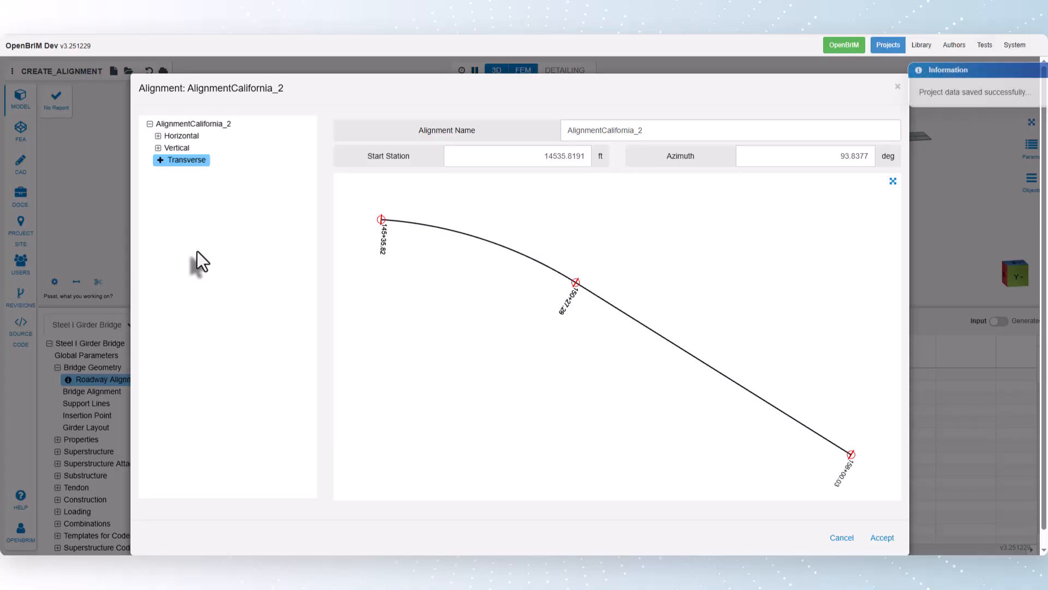
pyautogui.click(833, 541)
# Copy the cross slopes from AlignmentCalifornia_1 to AlignmentCalifornia_2
pyautogui.rightClick(344, 387)
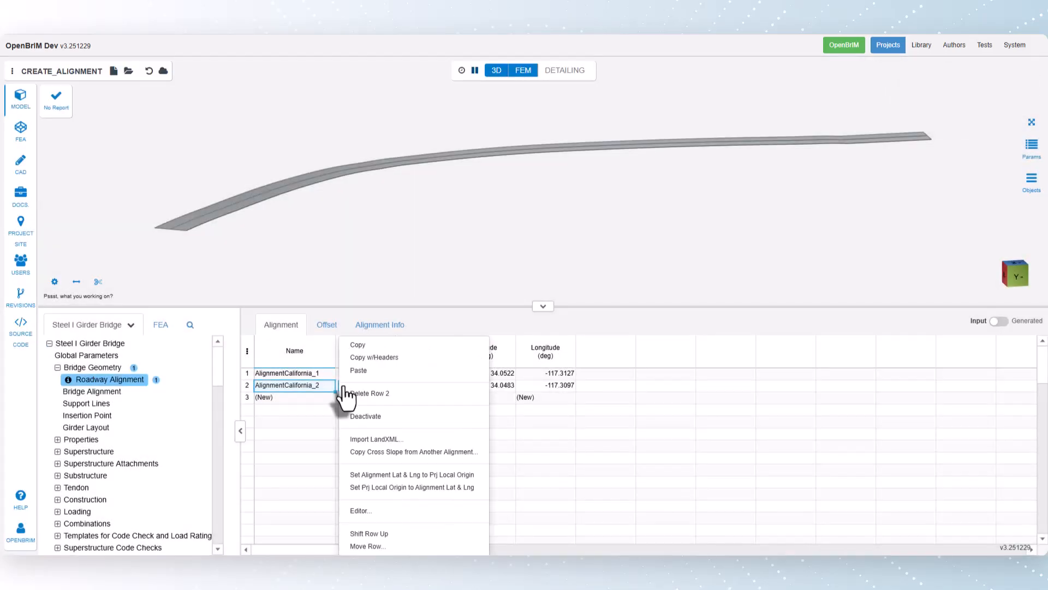
pyautogui.click(379, 451)
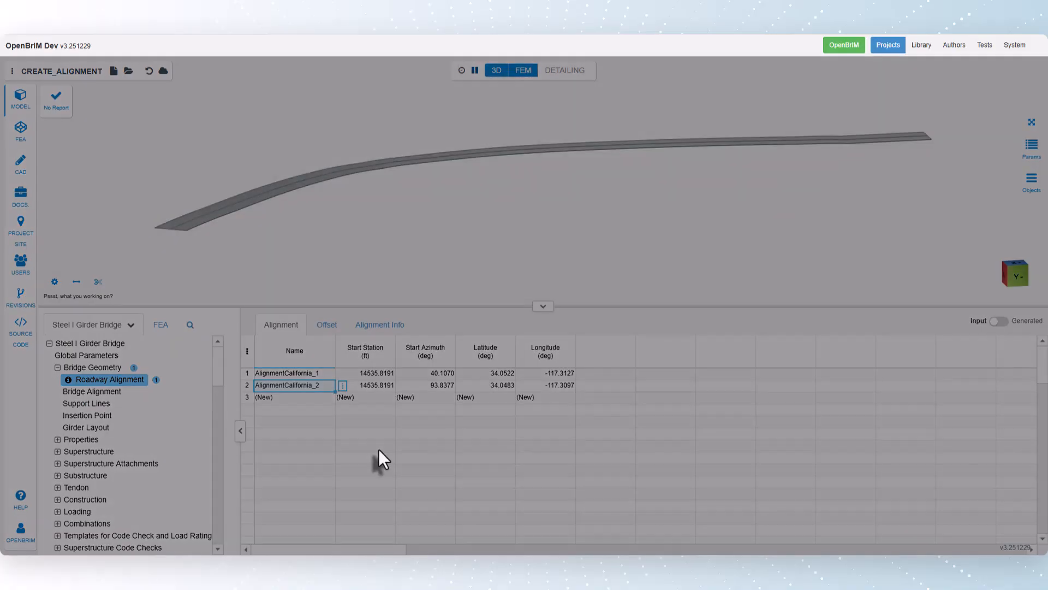
pyautogui.click(333, 145)
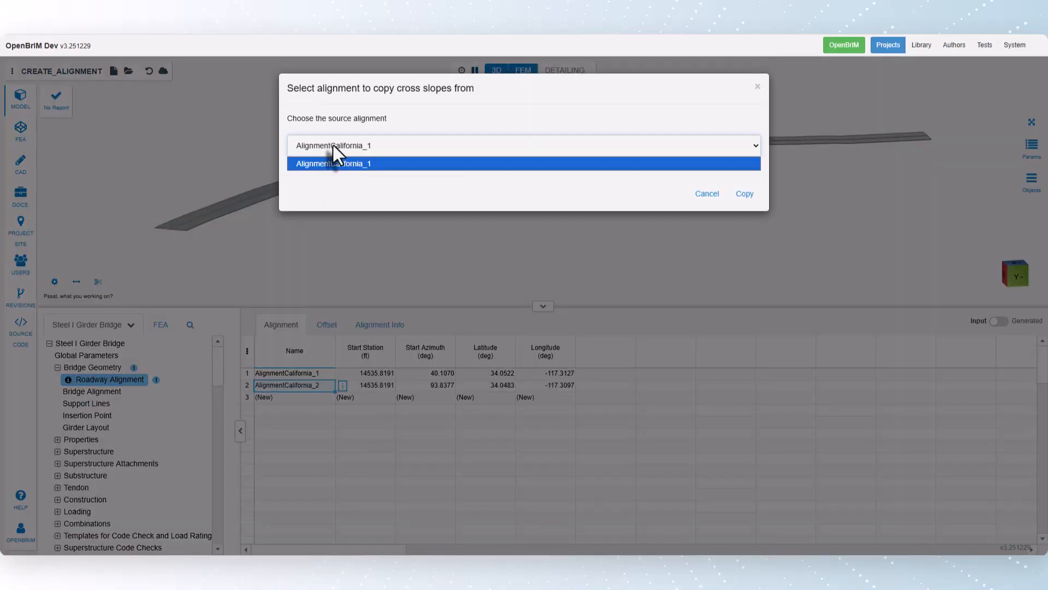
pyautogui.click(333, 146)
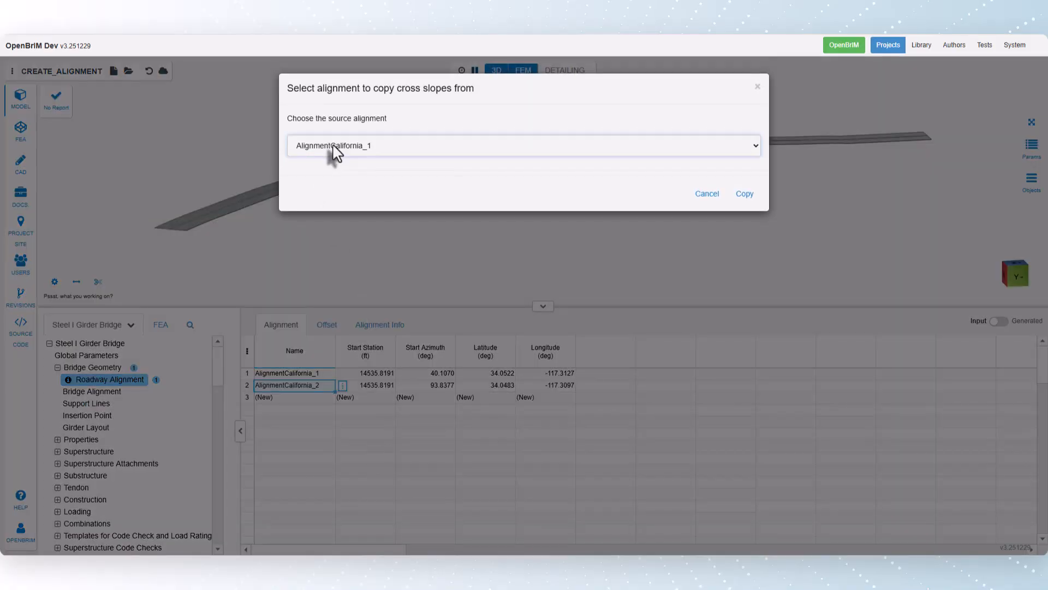
pyautogui.click(744, 194)
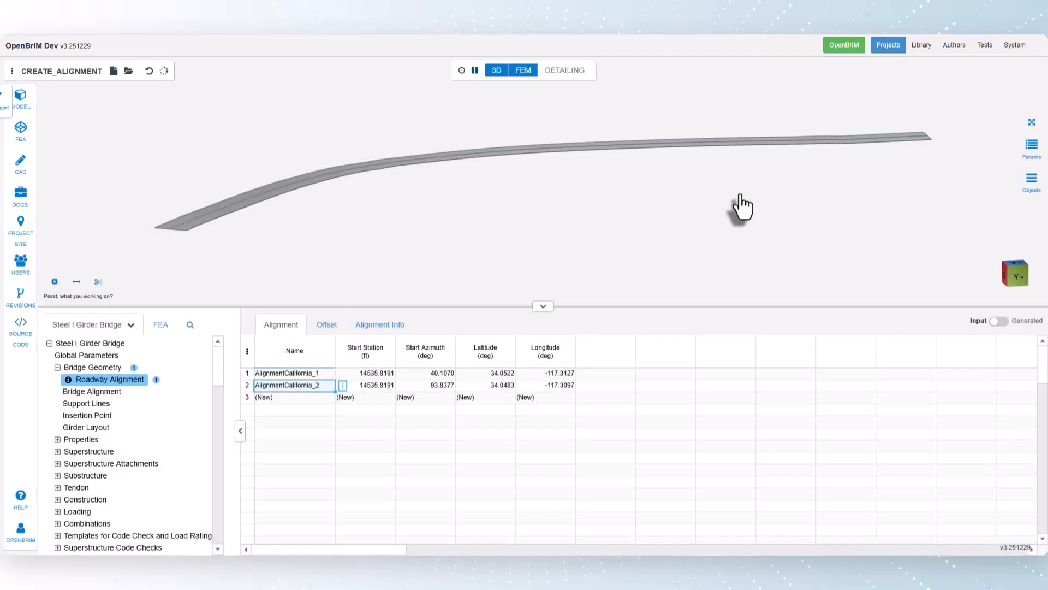
# Review the transverse sections and slope segments of AlignmentCalifornia_2 at stations 146+80 and 165+54, and close the alignment editor without changes
pyautogui.rightClick(343, 388)
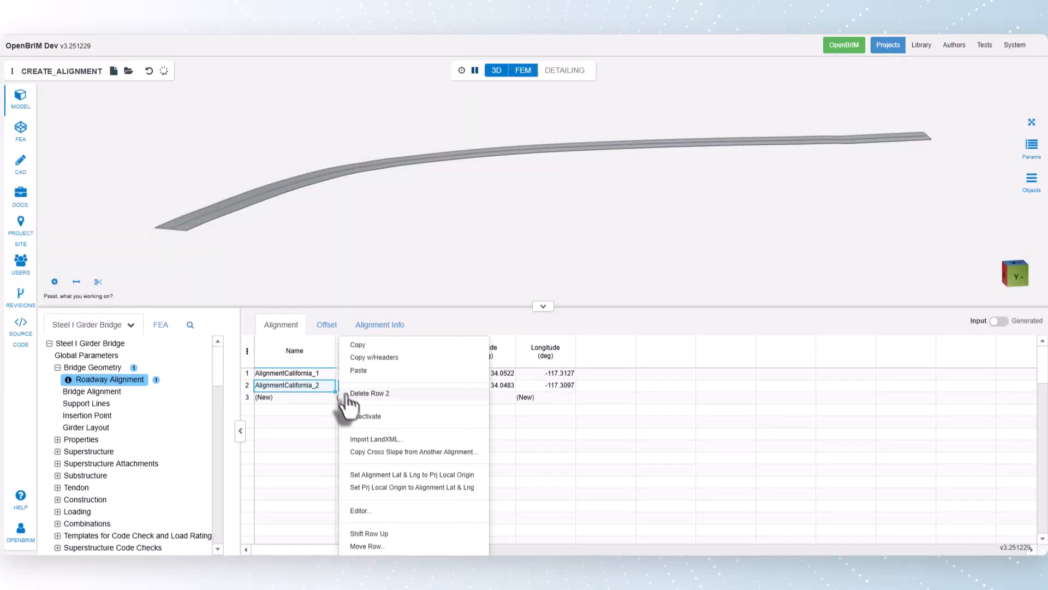
pyautogui.click(363, 510)
pyautogui.click(158, 160)
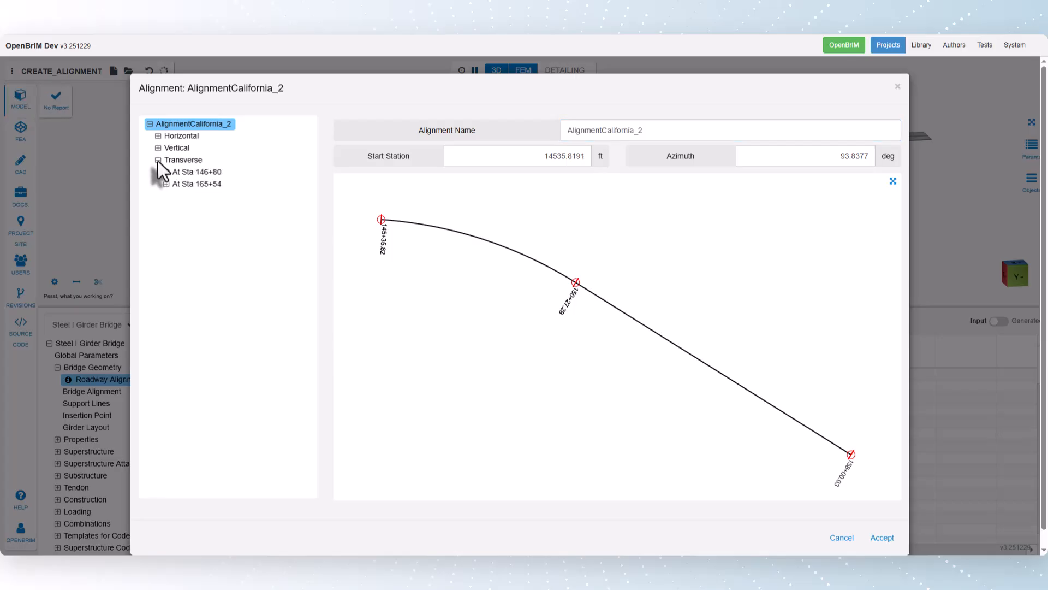
pyautogui.click(164, 172)
pyautogui.click(175, 180)
pyautogui.click(167, 196)
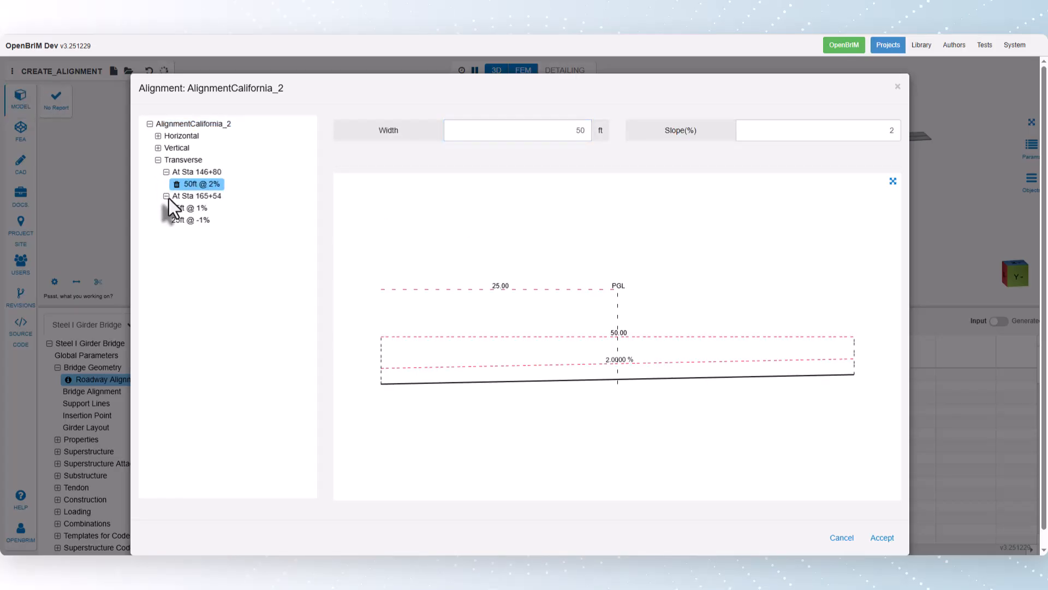
pyautogui.click(177, 208)
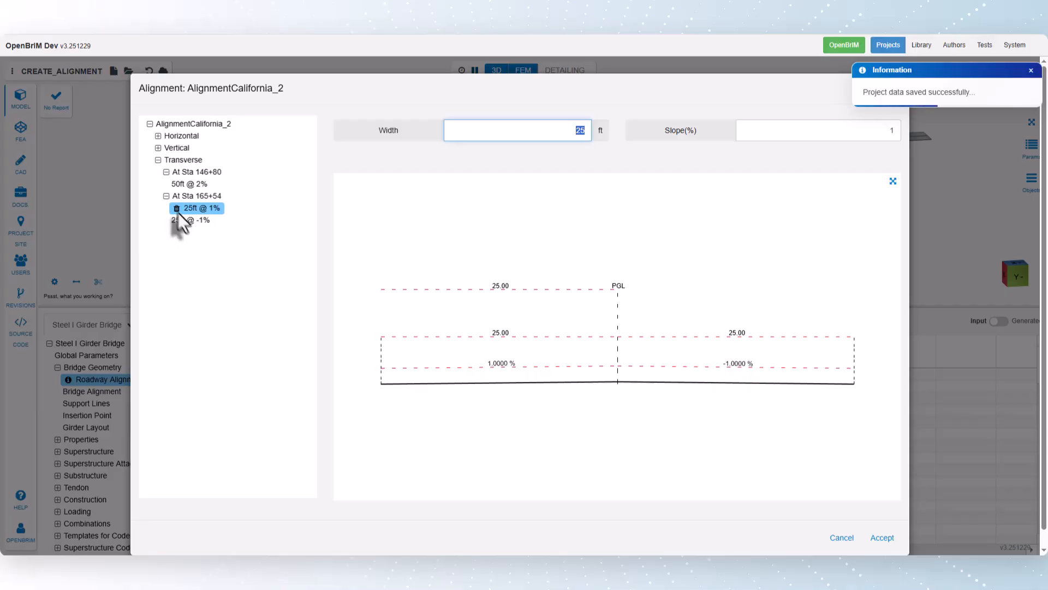
pyautogui.click(840, 538)
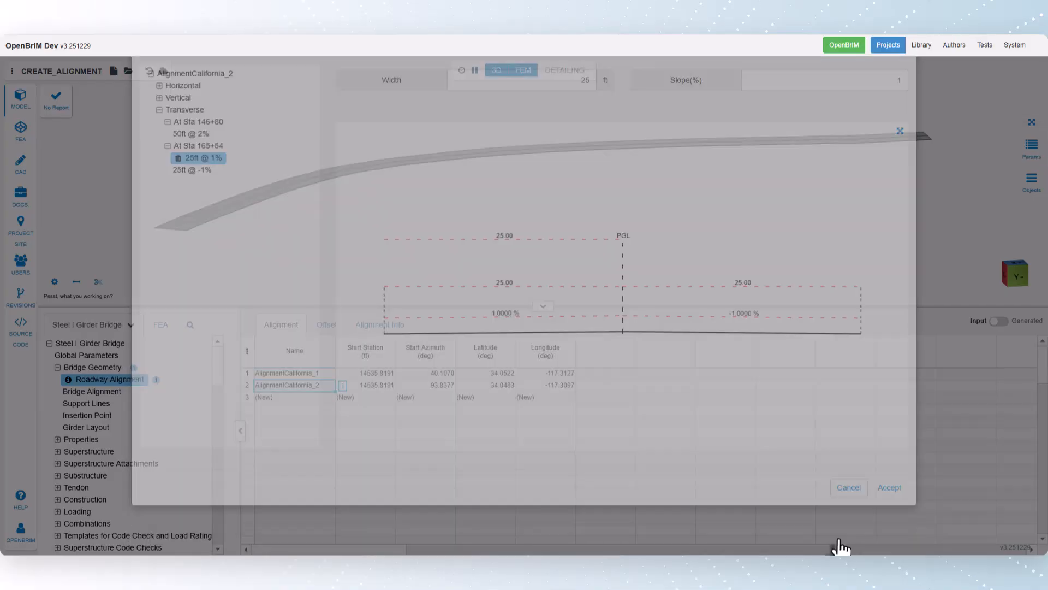